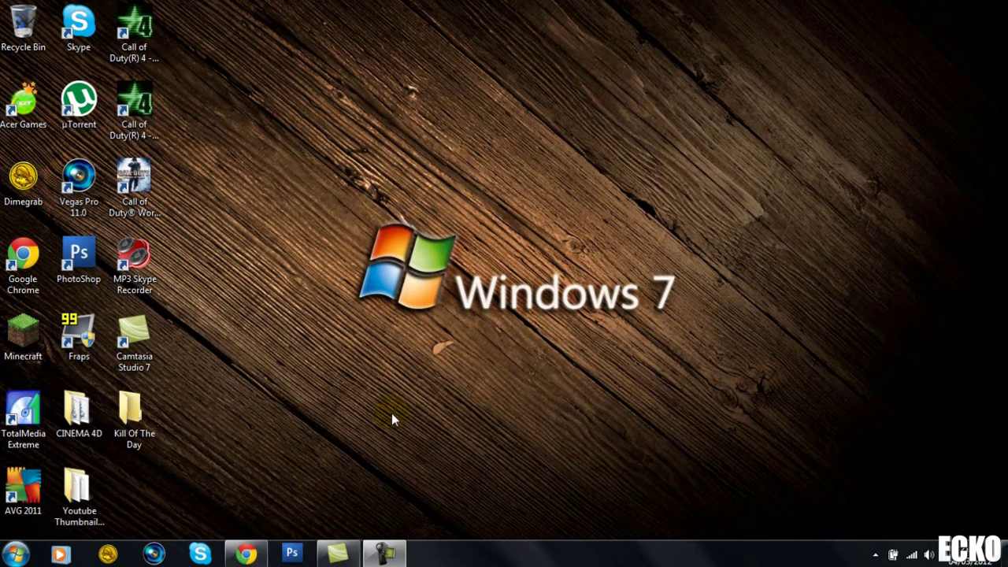
- Place the Minecraft shortcut on the Windows logo and launch Minecraft from it
mouse_move(23, 335)
mouse_down()
mouse_move(405, 240)
mouse_move(414, 256)
mouse_up()
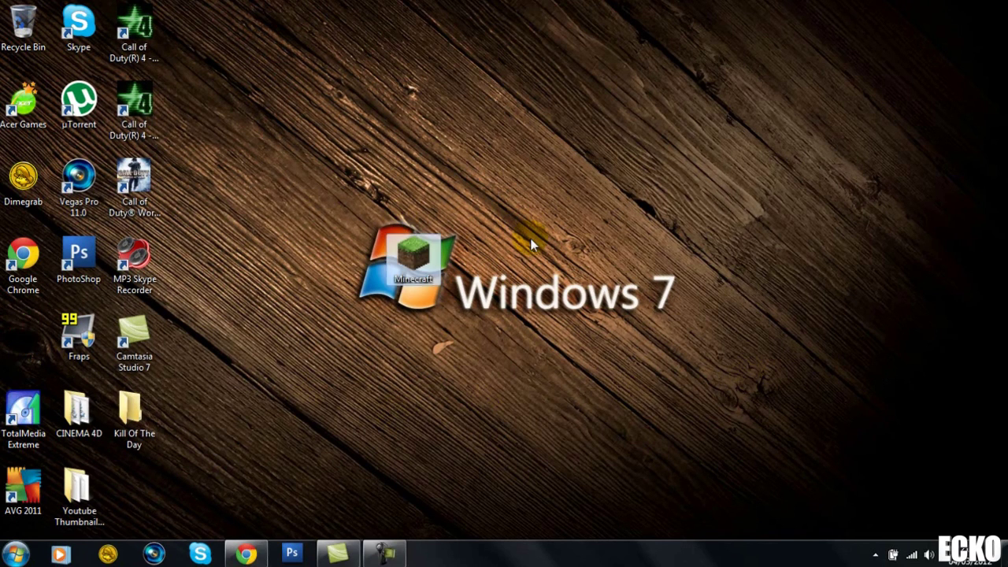
click(531, 246)
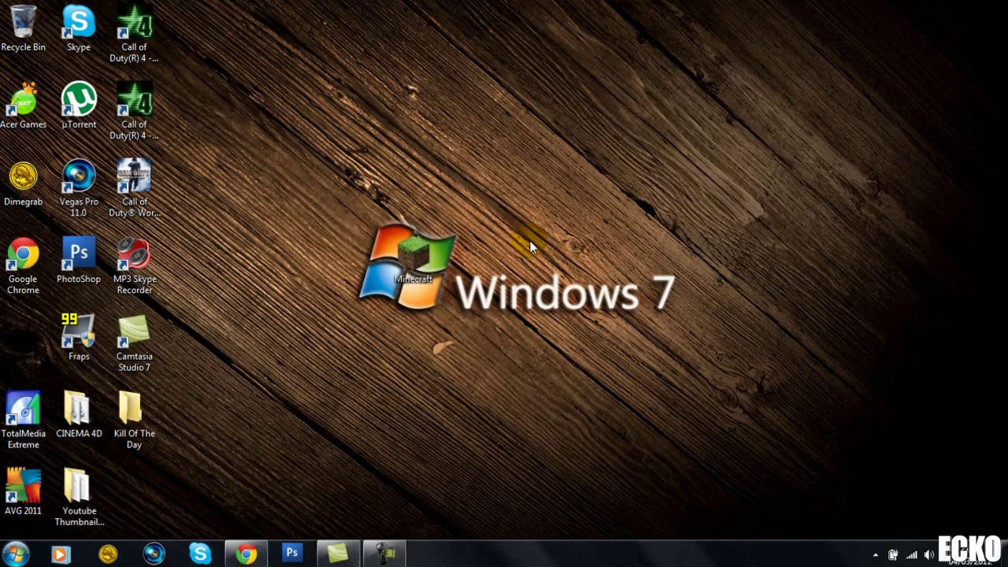
double_click(393, 245)
- Allow the launcher to run, log in with the saved account, and open Singleplayer
click(552, 289)
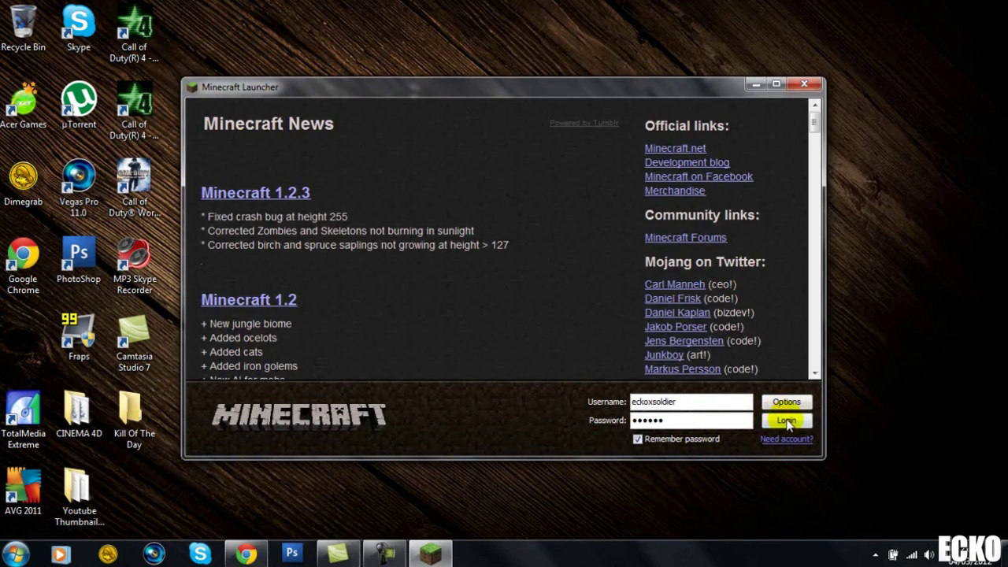
click(785, 422)
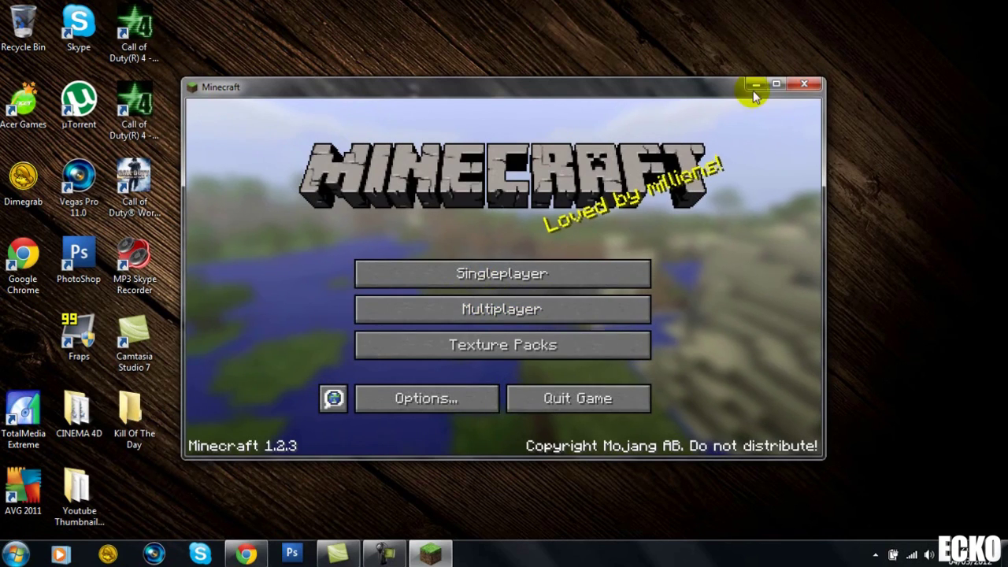
click(491, 278)
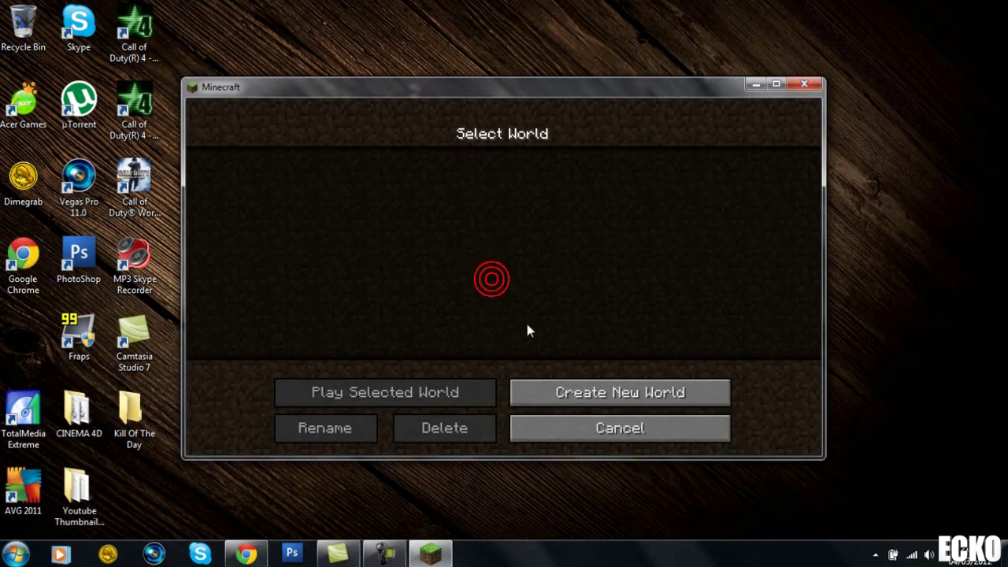
- Create a new world named 'epic'
click(607, 394)
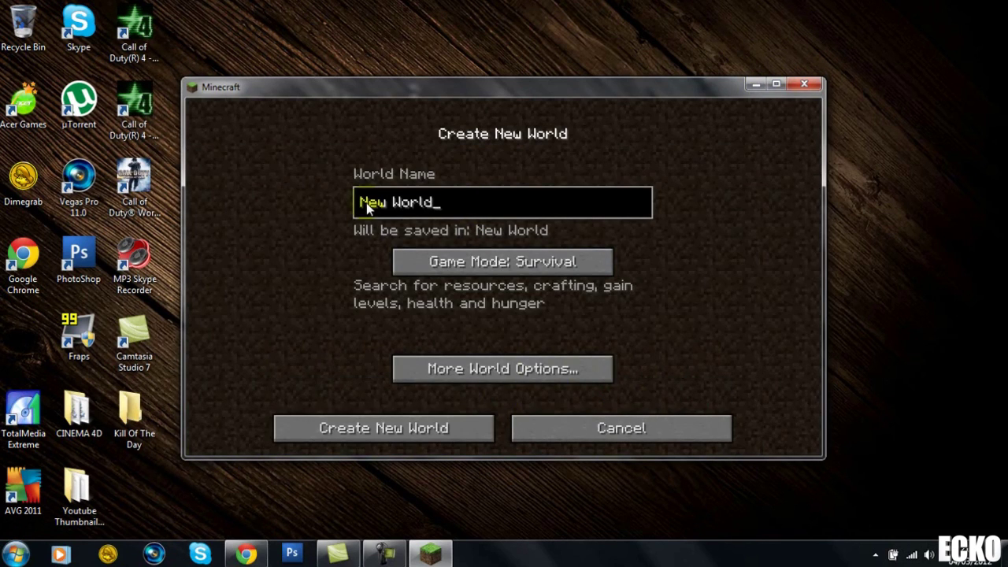
key(BackSpace)
key(BackSpace)
key(BackSpace)
text(epic)
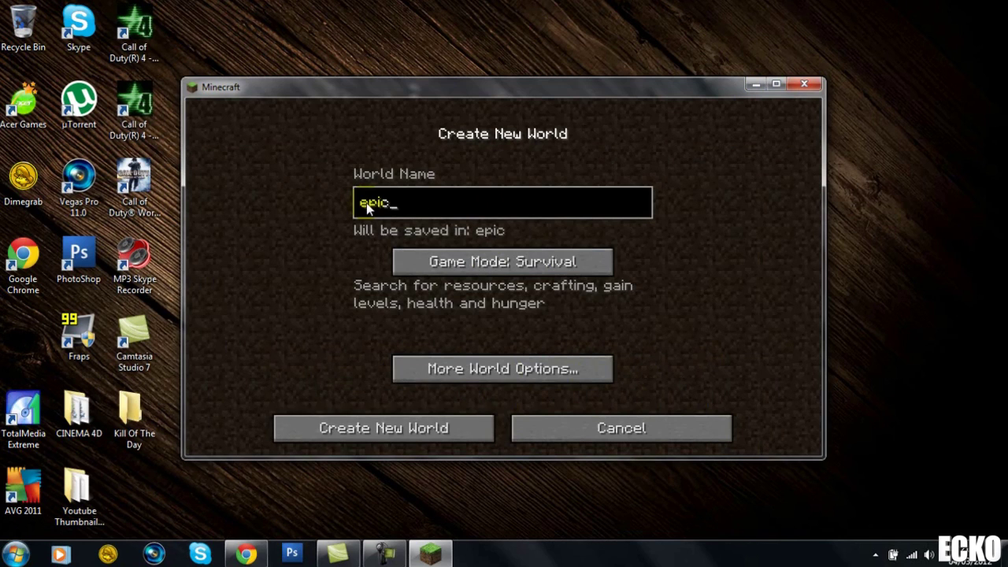
click(451, 426)
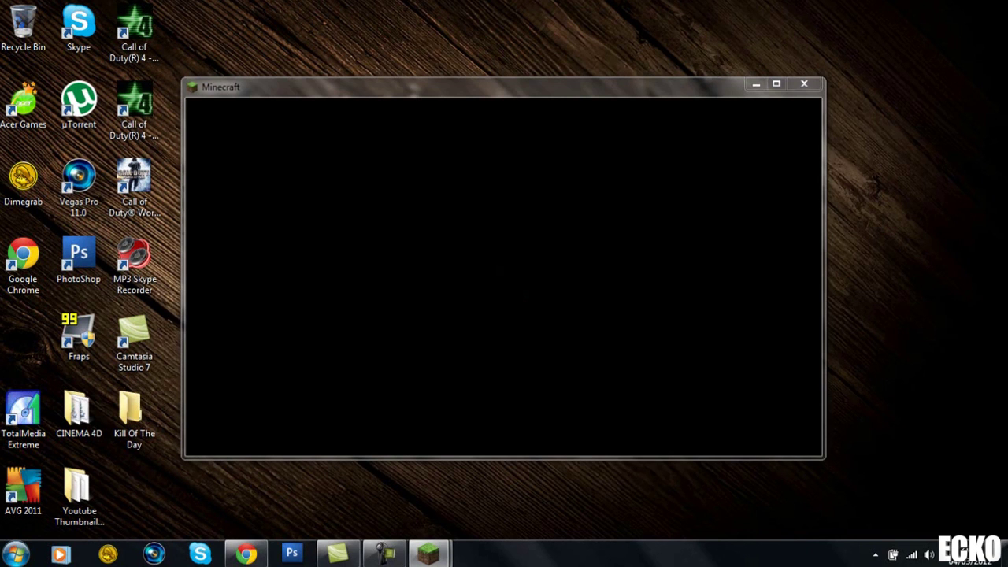
- Open the inventory briefly, then save and quit to title and close Minecraft
click(513, 254)
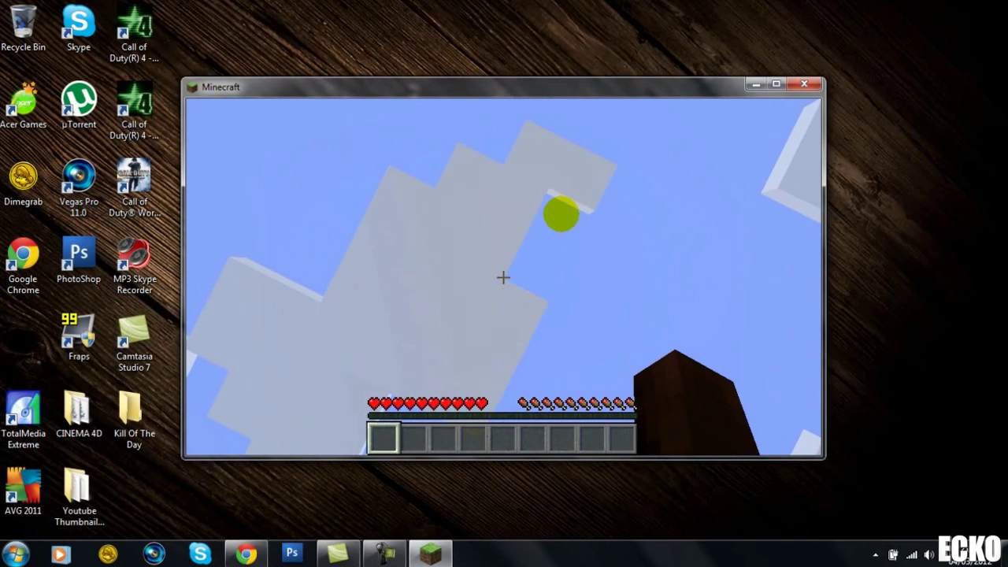
key(e)
key(e)
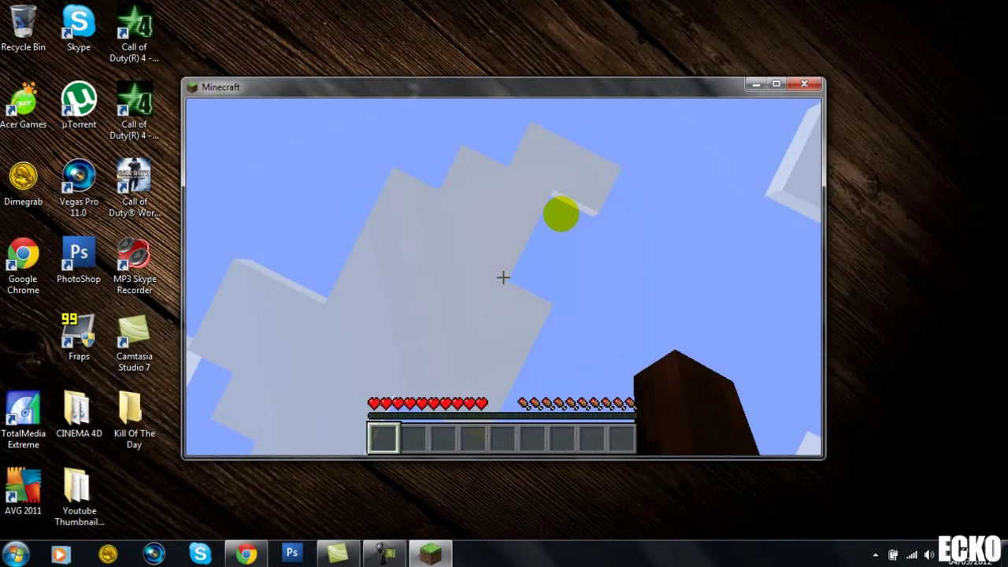
key(Escape)
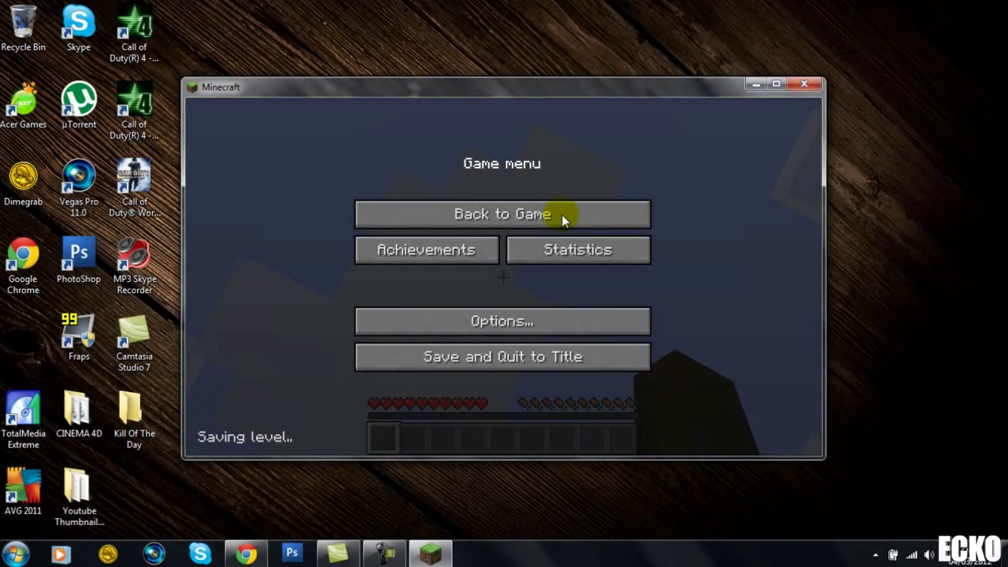
click(512, 358)
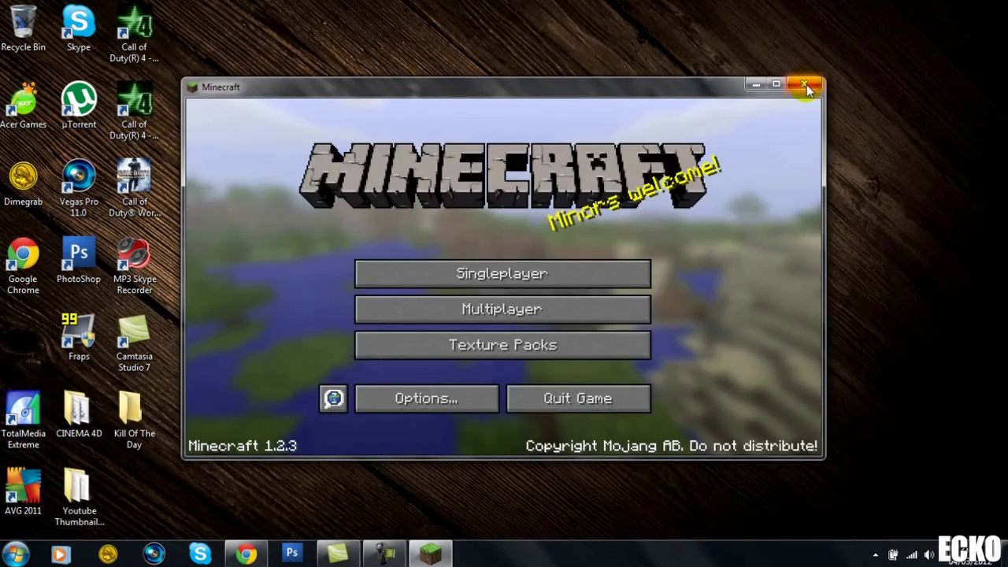
click(807, 84)
- Return the Minecraft shortcut to the left column and open the %appdata% Roaming folder
drag(440, 292, 203, 307)
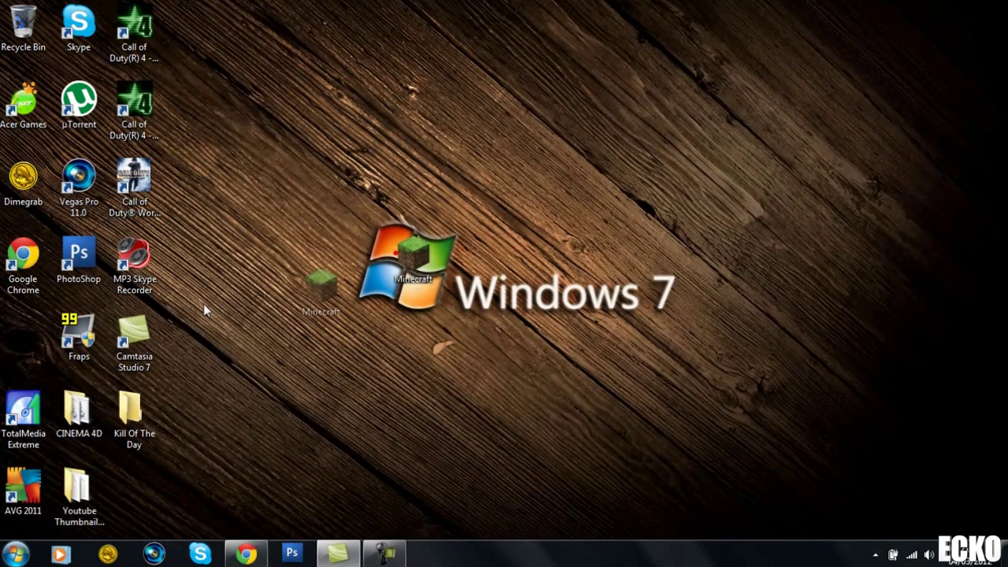
drag(12, 327, 11, 330)
key(super)
click(55, 514)
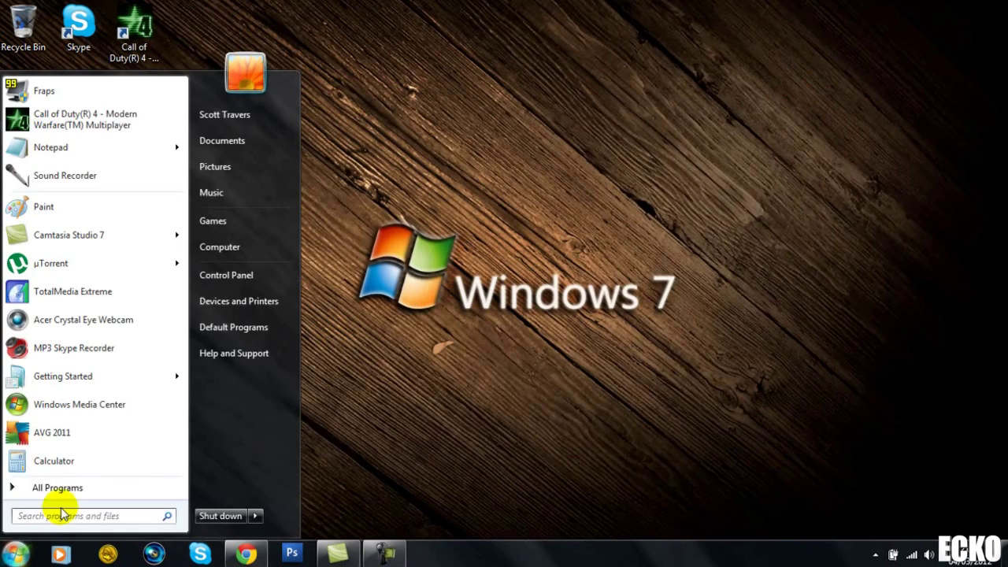
text(%appda)
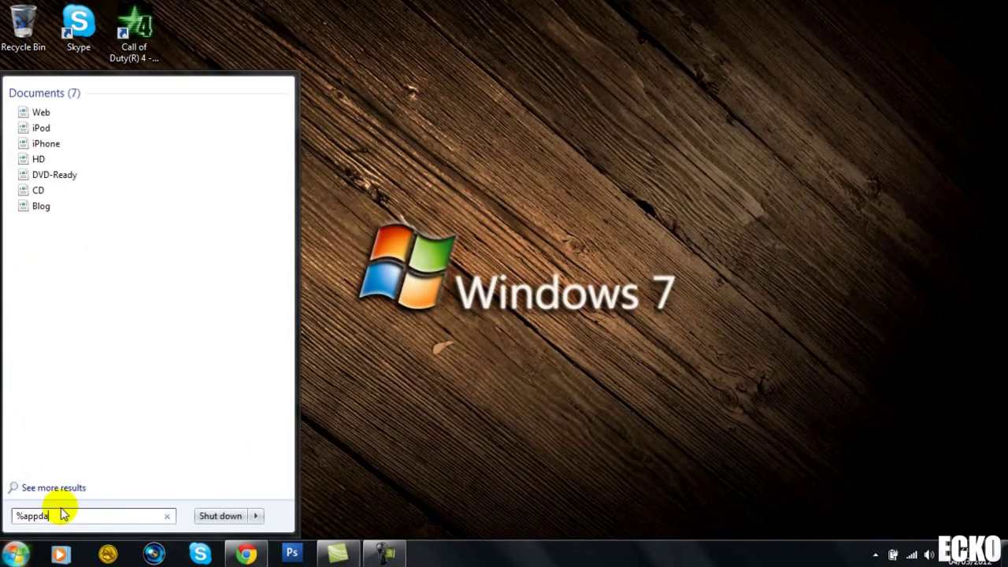
text(%)
key(Return)
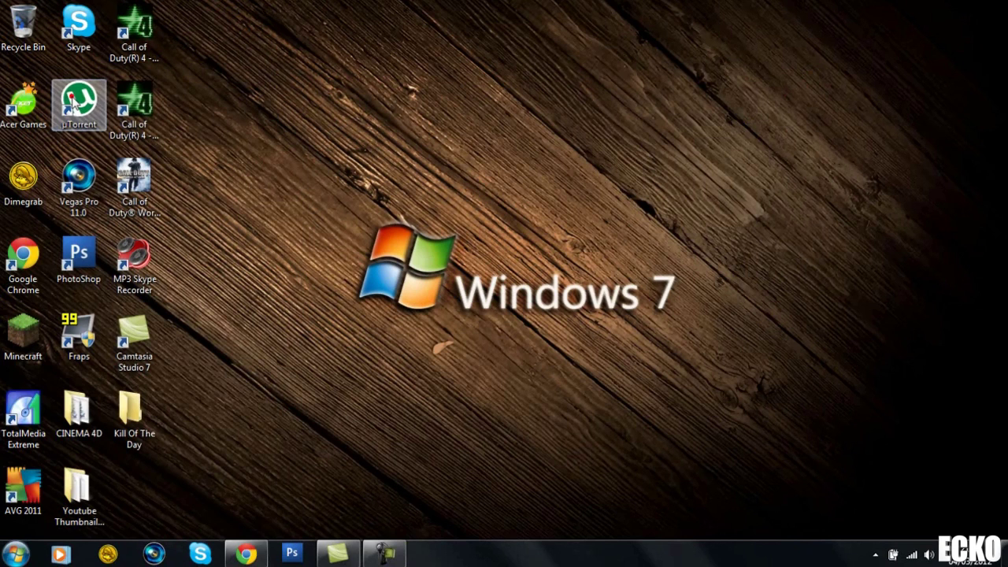
- Delete the .minecraft folder from Roaming
click(583, 192)
double_click(571, 193)
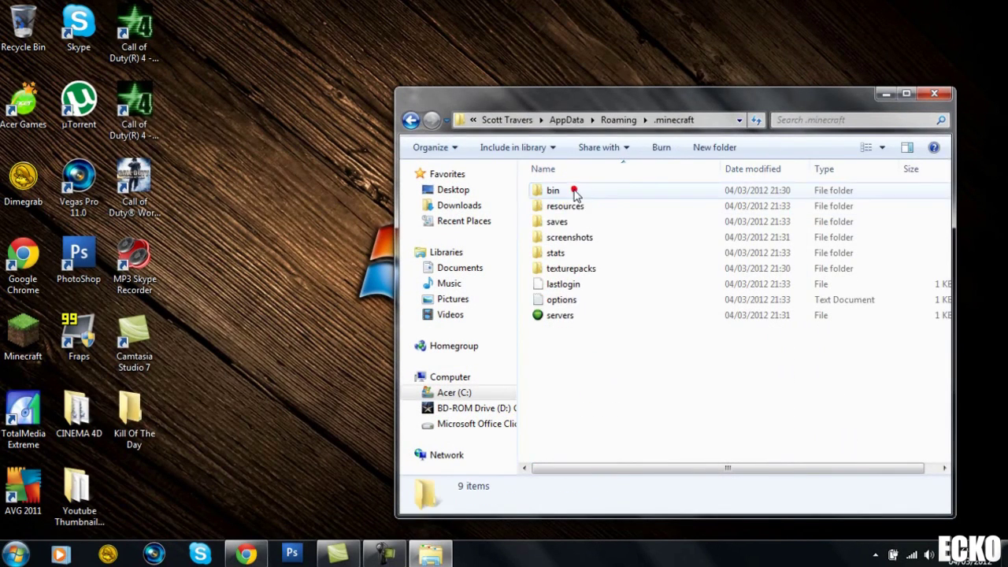
click(411, 120)
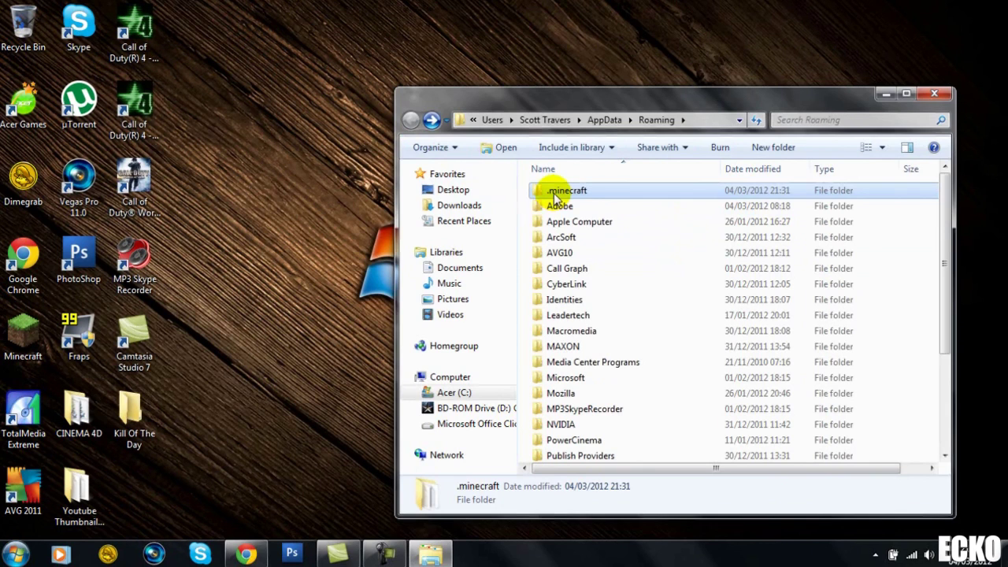
key(Delete)
click(558, 336)
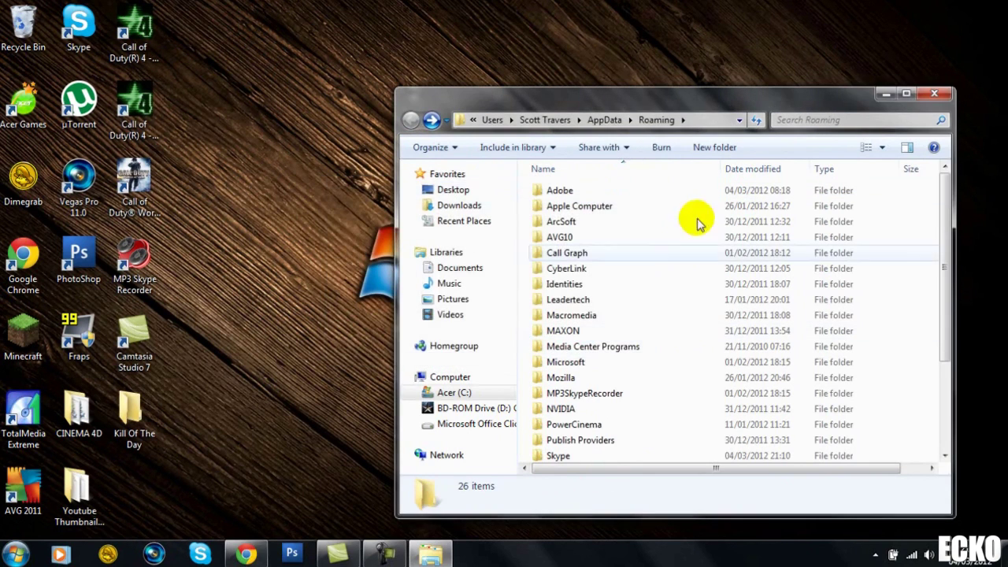
click(934, 94)
- Move the Minecraft shortcut to the Recycle Bin and empty it
mouse_move(23, 337)
mouse_down()
mouse_move(94, 10)
mouse_move(24, 25)
mouse_up()
double_click(23, 24)
click(503, 149)
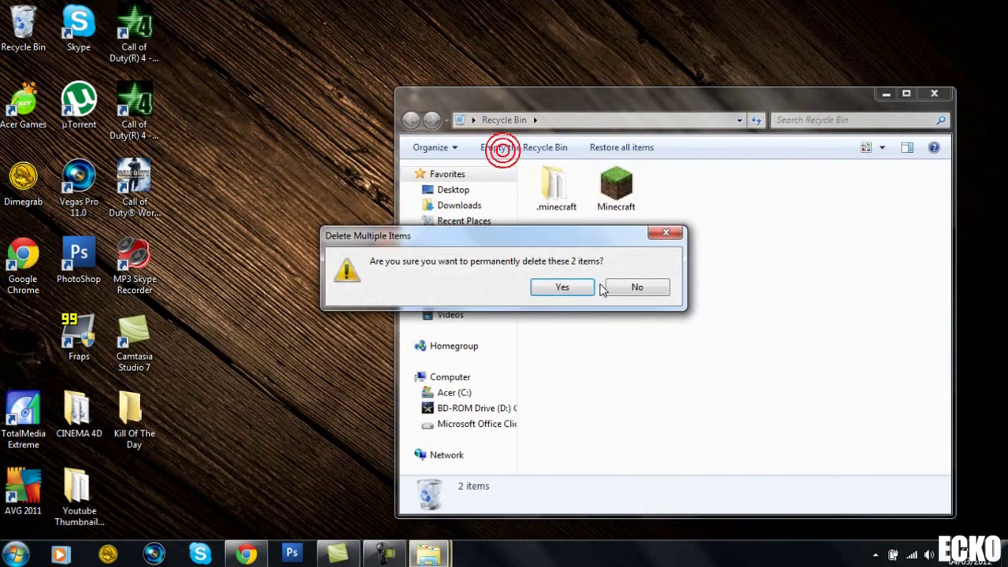
click(580, 287)
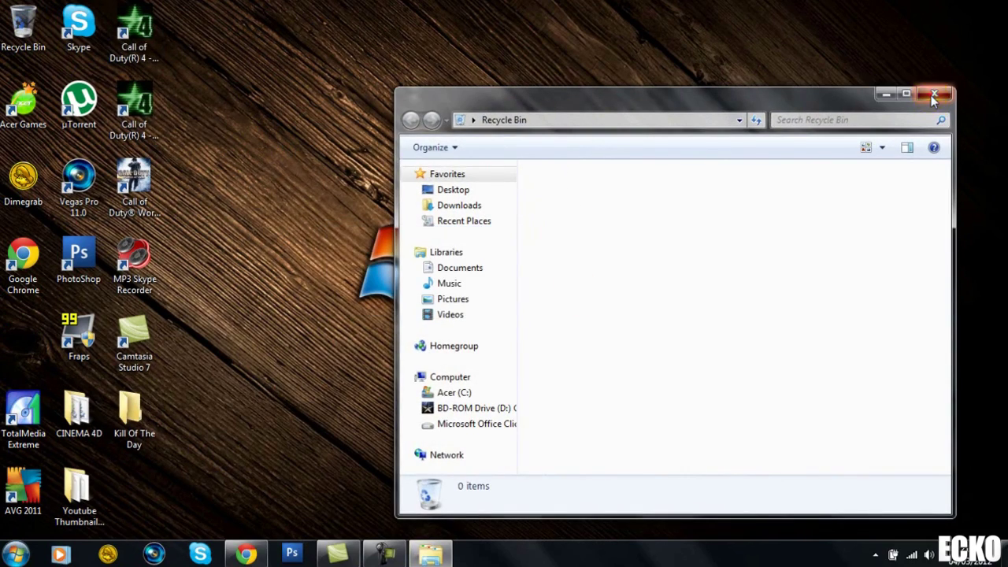
click(933, 96)
- Download Minecraft.exe from minecraft.net and drag it onto the desktop
click(246, 554)
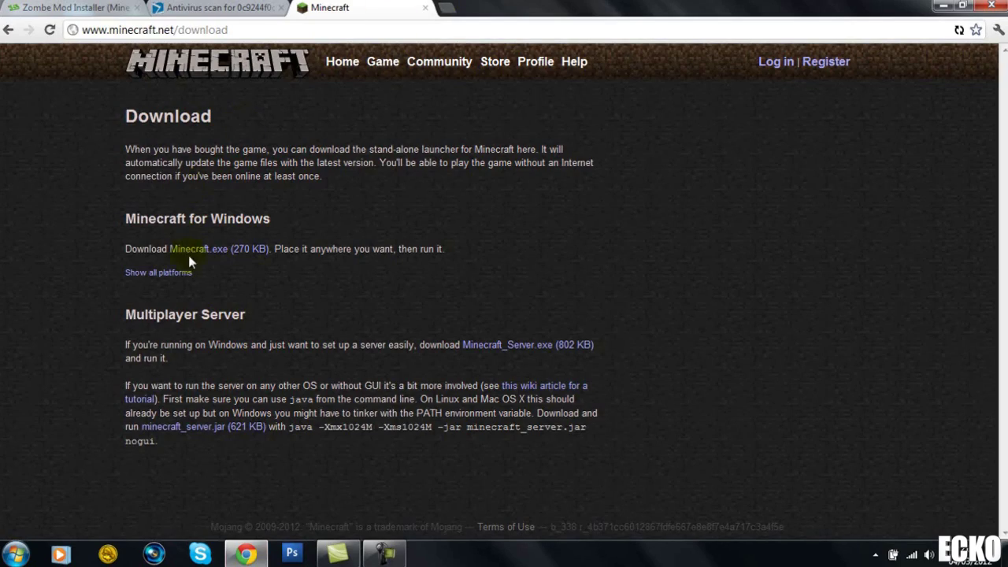
click(191, 252)
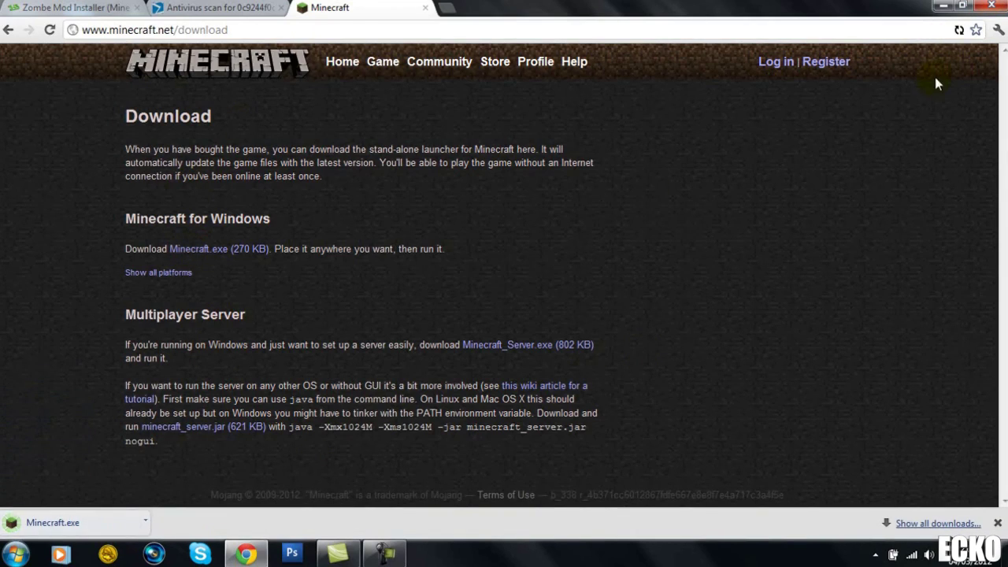
click(962, 5)
mouse_move(464, 496)
mouse_down()
mouse_move(268, 136)
mouse_move(300, 98)
mouse_up()
mouse_move(958, 30)
mouse_down()
mouse_move(933, 14)
mouse_move(948, 36)
mouse_up()
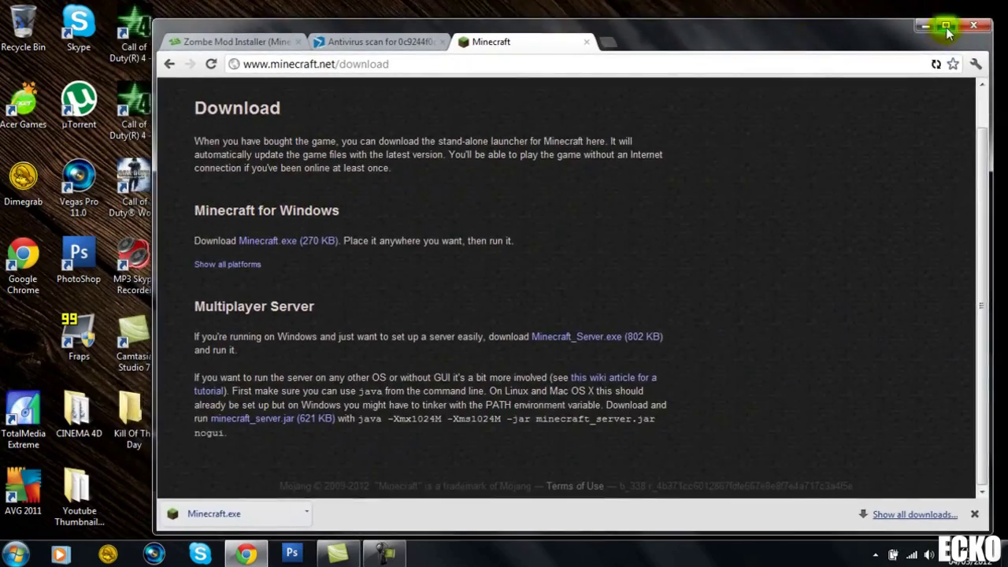
- Maximize Chrome, dismiss the downloads bar, and minimize the browser
click(946, 28)
click(997, 524)
click(942, 6)
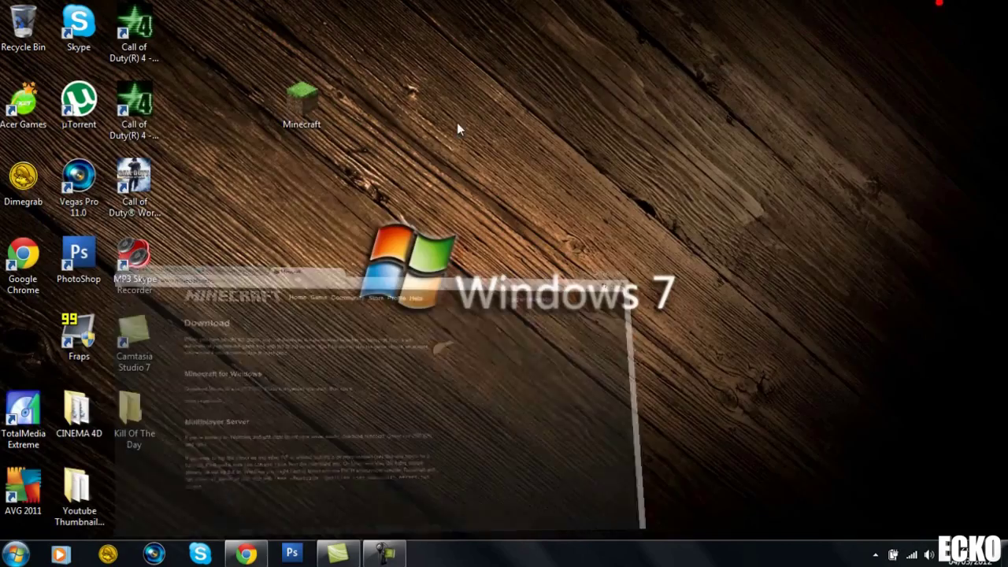
- Run the downloaded Minecraft.exe and place its icon in the left column
double_click(309, 111)
click(545, 289)
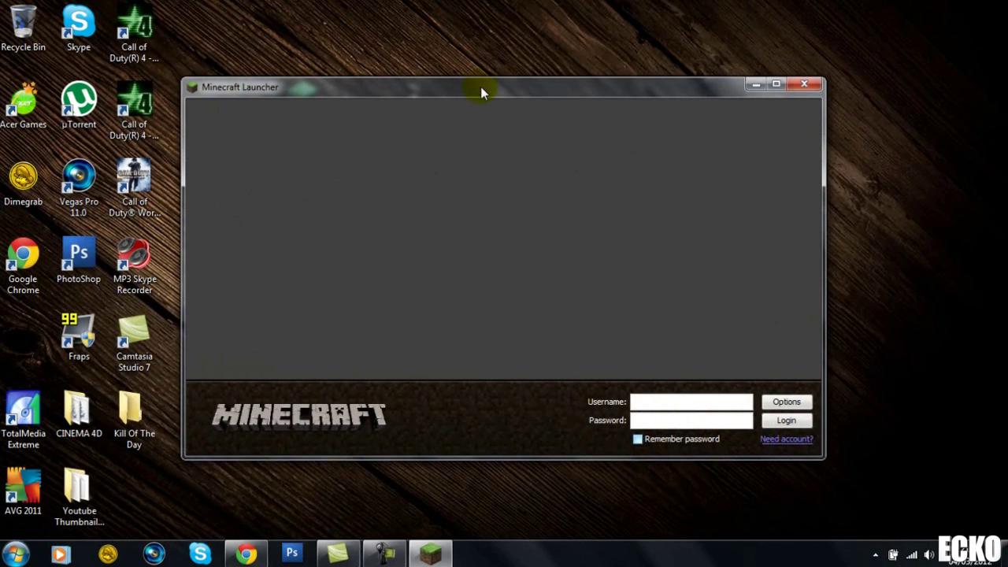
mouse_move(482, 92)
mouse_down()
mouse_move(540, 117)
mouse_move(519, 138)
mouse_up()
drag(294, 94, 297, 96)
drag(405, 130, 381, 85)
text(eckoxsoldier)
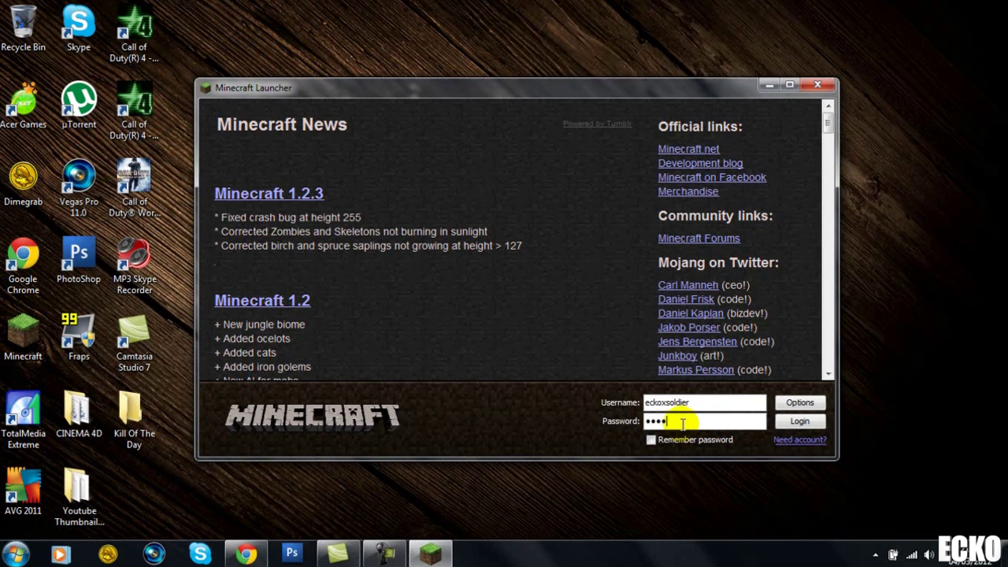
- Log in to start the game update, then return to Chrome's Zombe Mod Installer tab
click(794, 423)
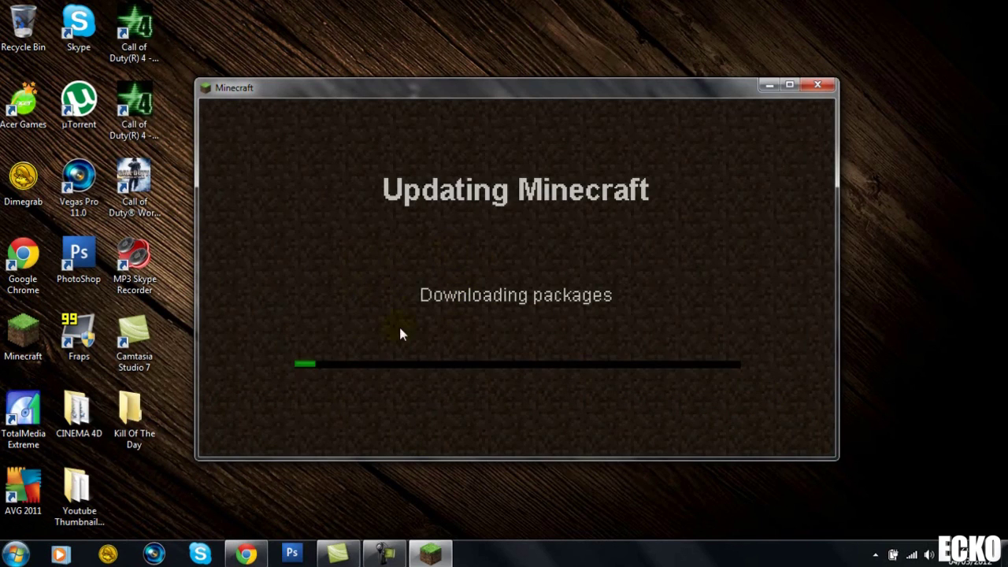
click(246, 554)
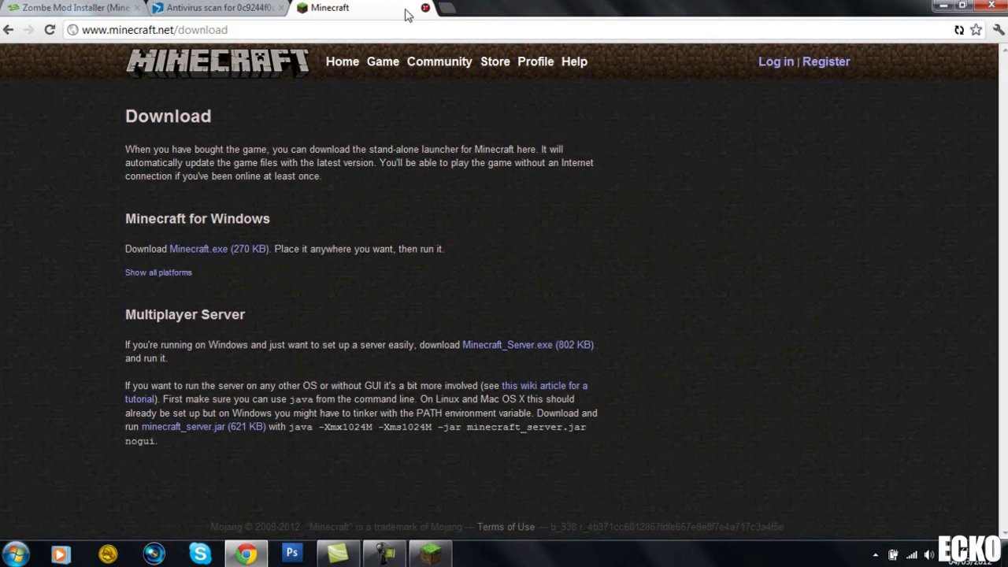
key(ctrl+shift+Tab)
key(ctrl+shift+Tab)
- Scroll the Zombe Mod Installer thread's first post down to the Direct Download and Virus Scan links
scroll(449, 212, up, 10)
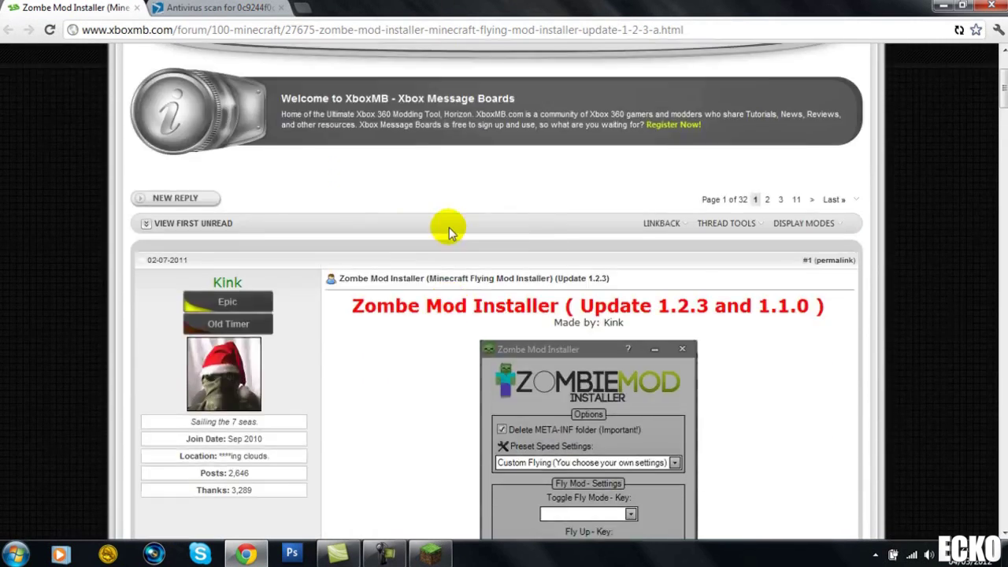
scroll(462, 247, down, 1)
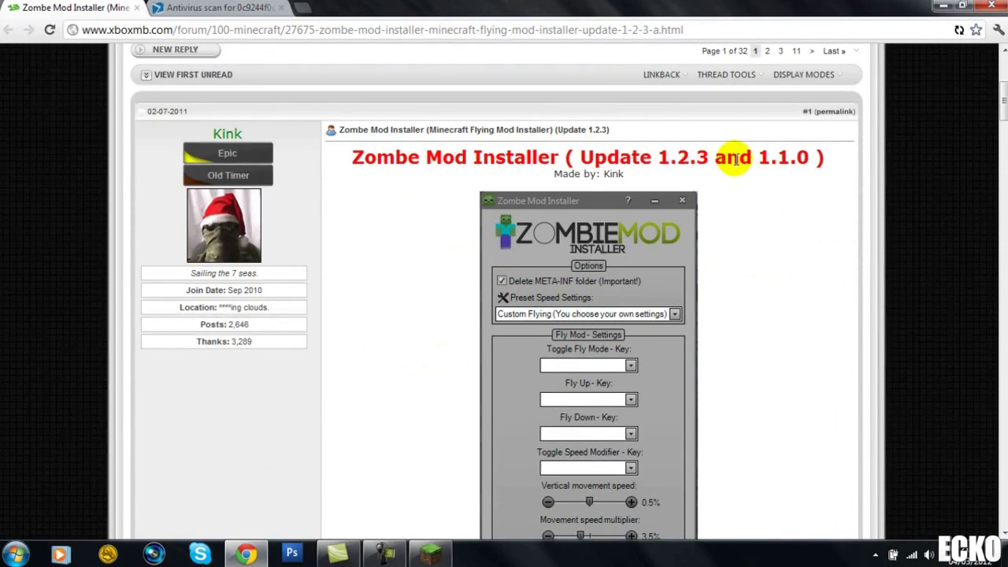
drag(1003, 113, 1004, 115)
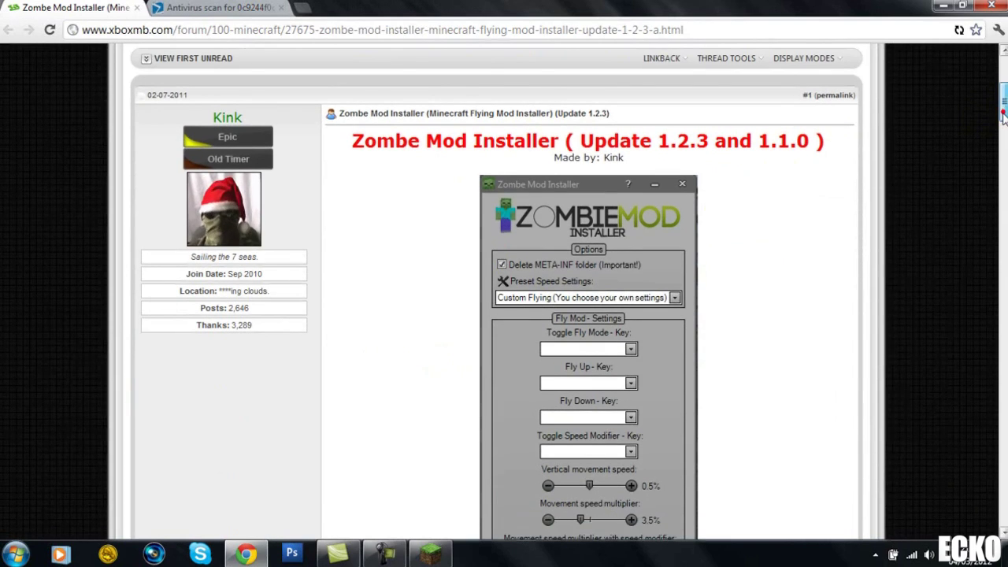
drag(180, 112, 261, 112)
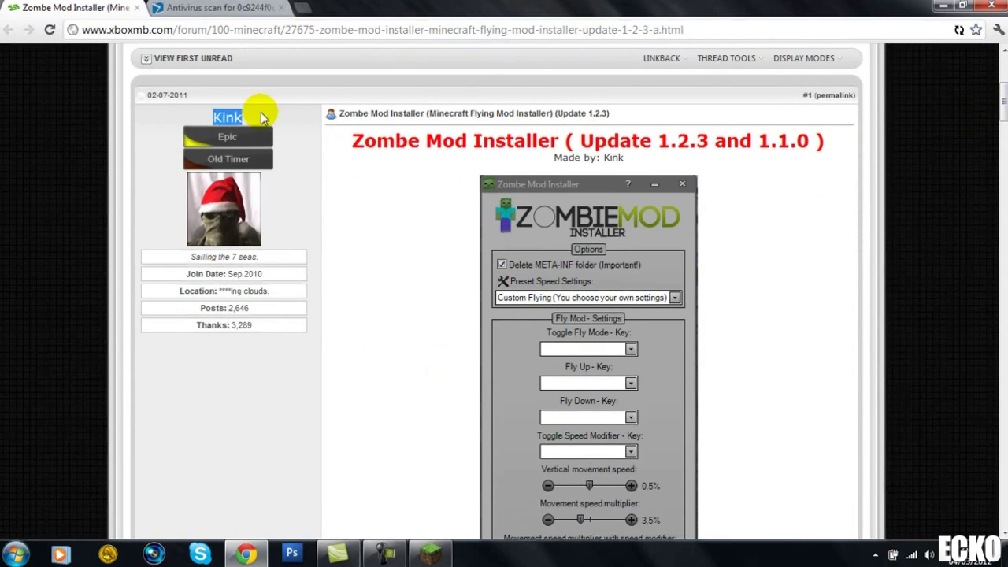
click(272, 113)
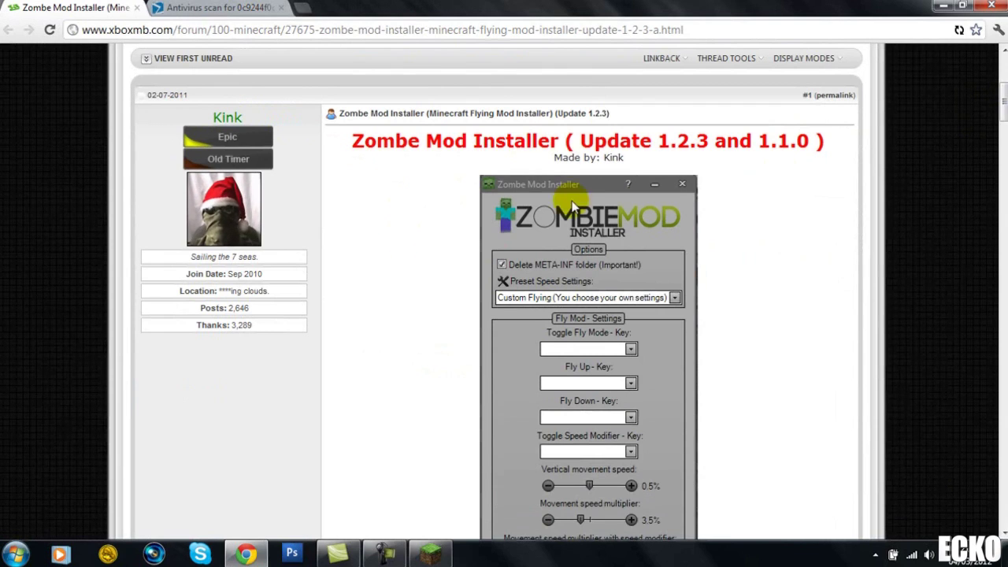
drag(1005, 83, 1005, 111)
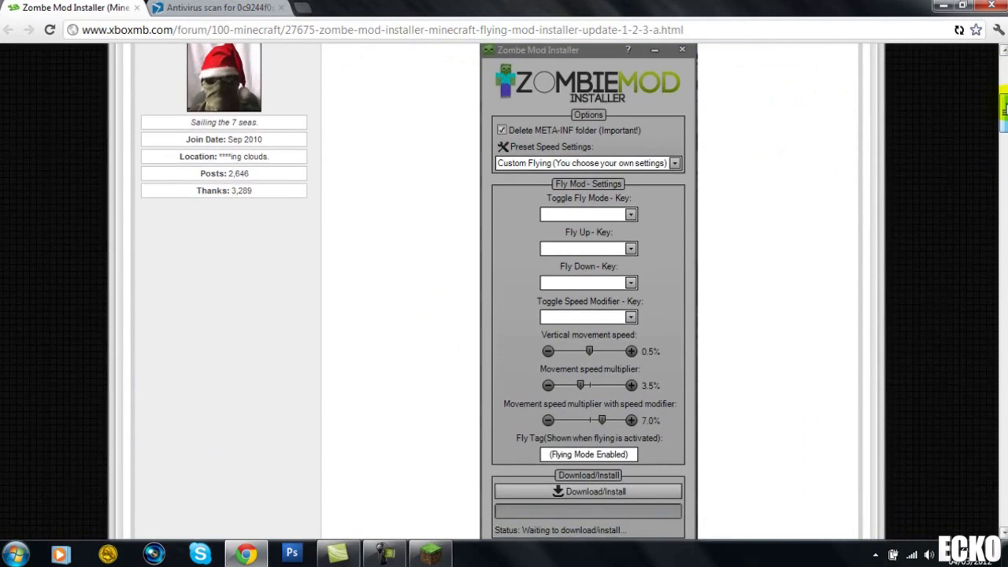
scroll(506, 110, up, 1)
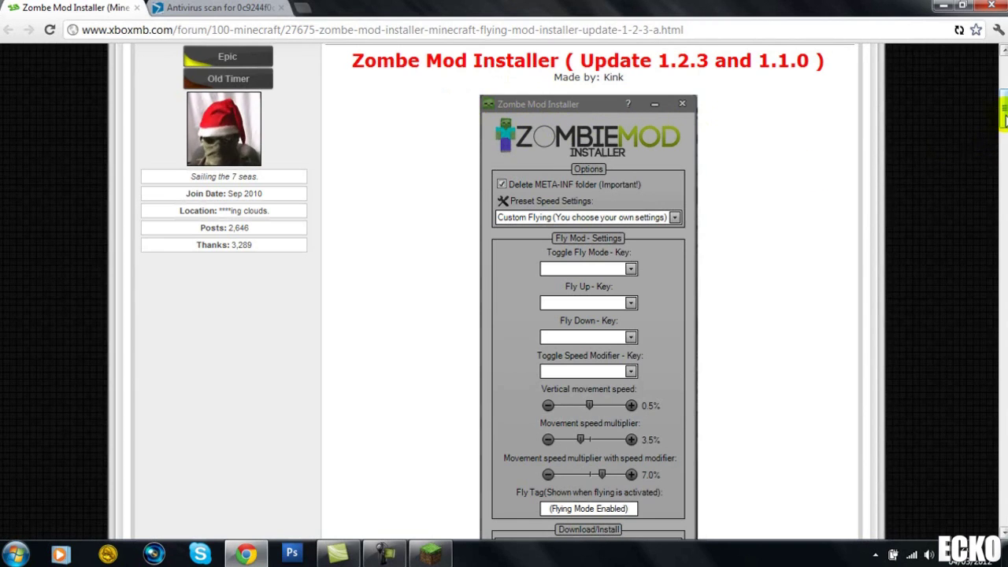
drag(1002, 111, 1002, 114)
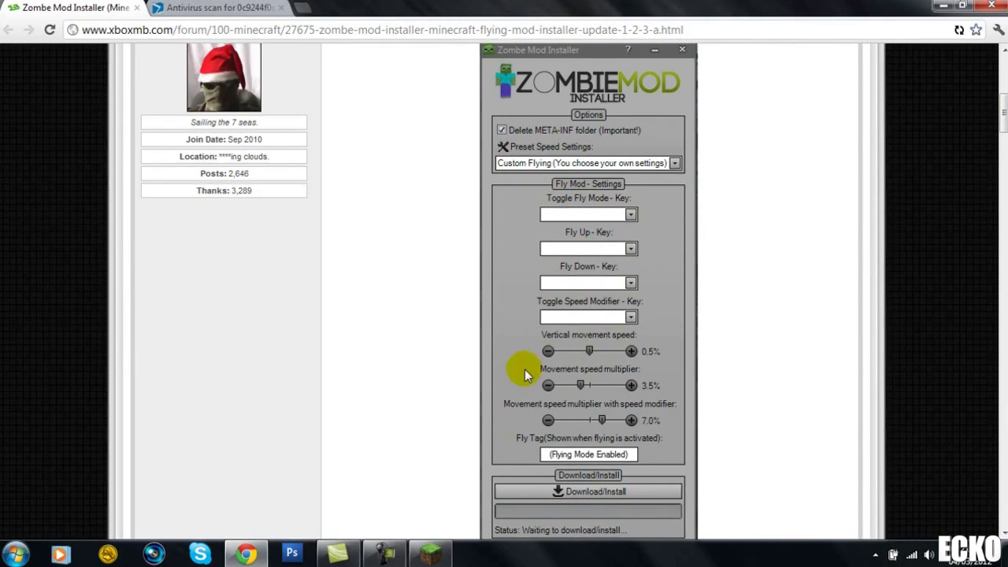
scroll(598, 415, down, 1)
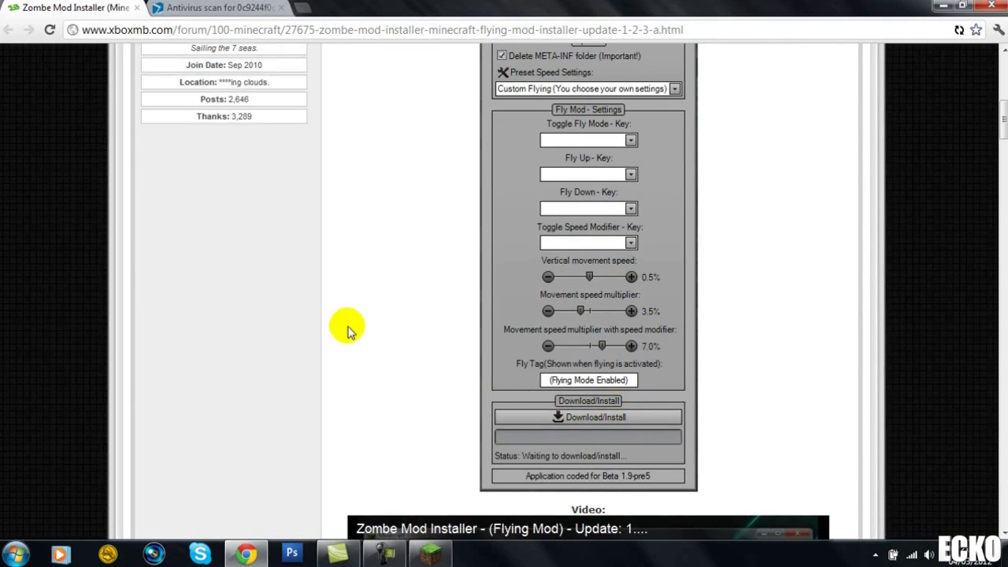
scroll(338, 315, down, 7)
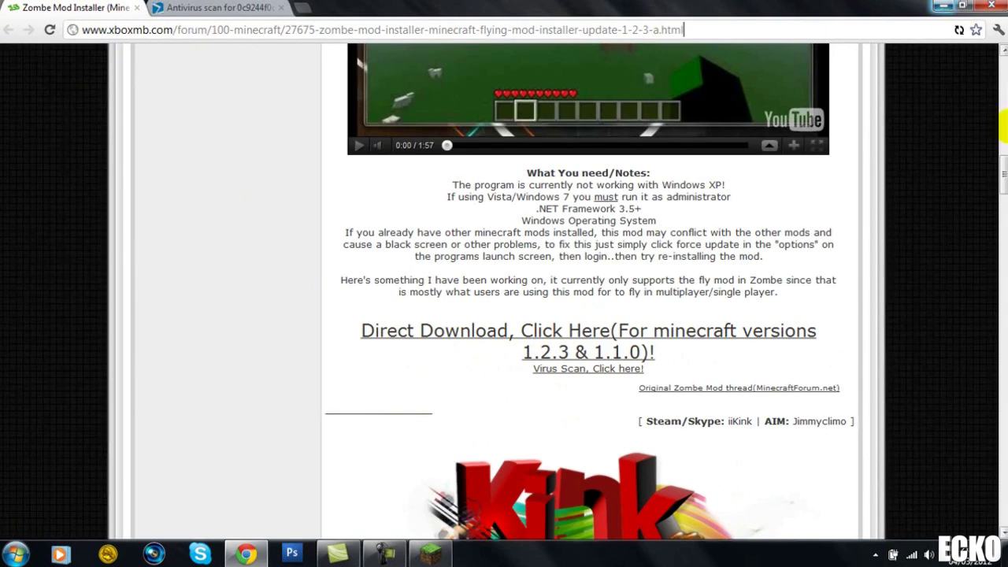
mouse_move(1004, 150)
mouse_down()
mouse_move(1004, 75)
mouse_move(1004, 195)
mouse_move(1004, 175)
mouse_up()
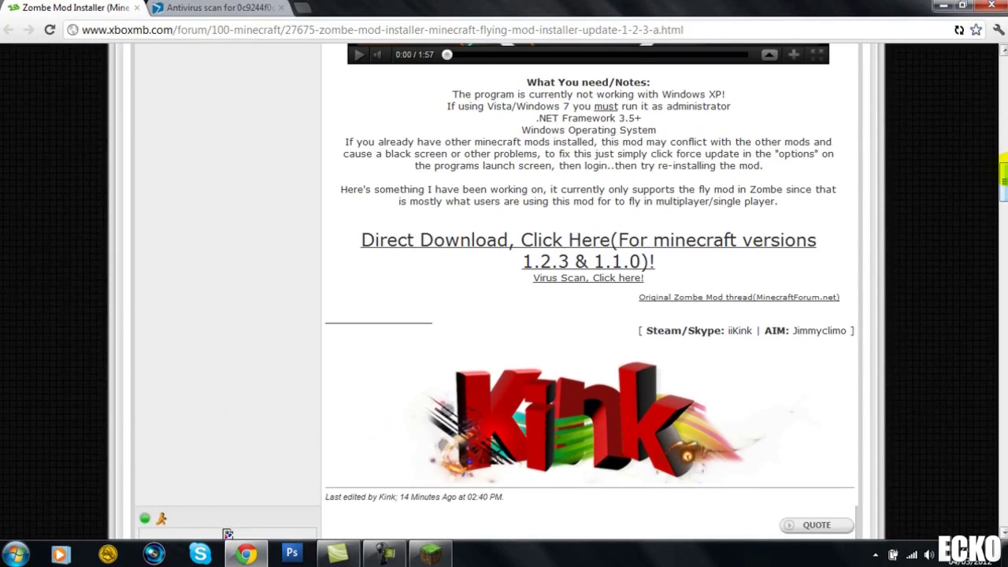
click(955, 7)
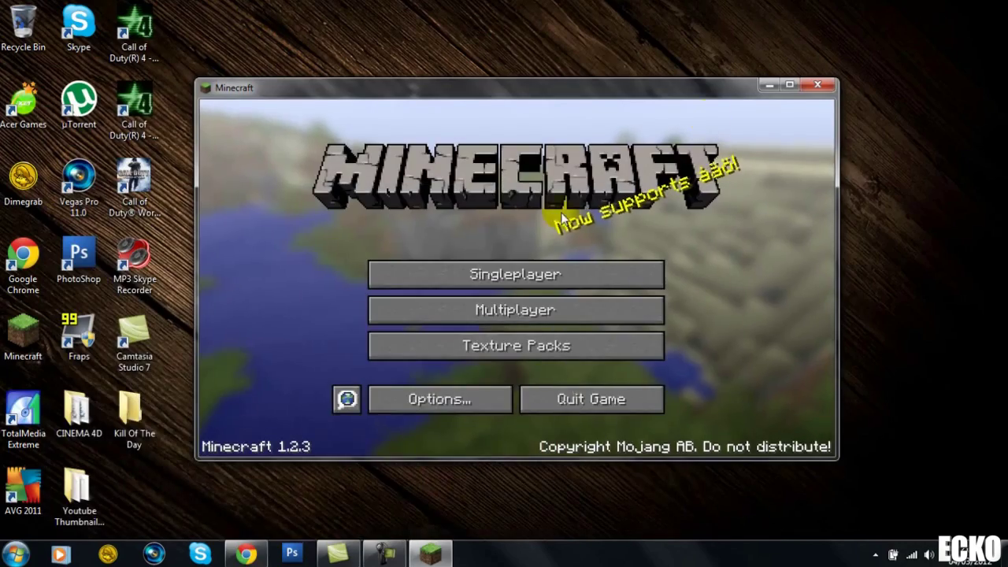
- Check the empty Singleplayer and Multiplayer lists, then close the Minecraft window
click(527, 280)
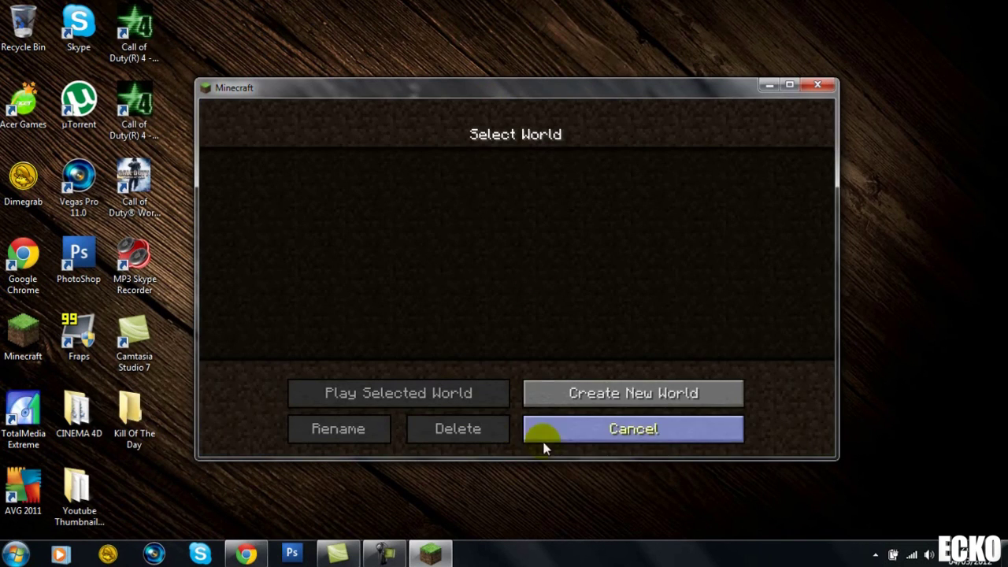
click(650, 435)
click(524, 312)
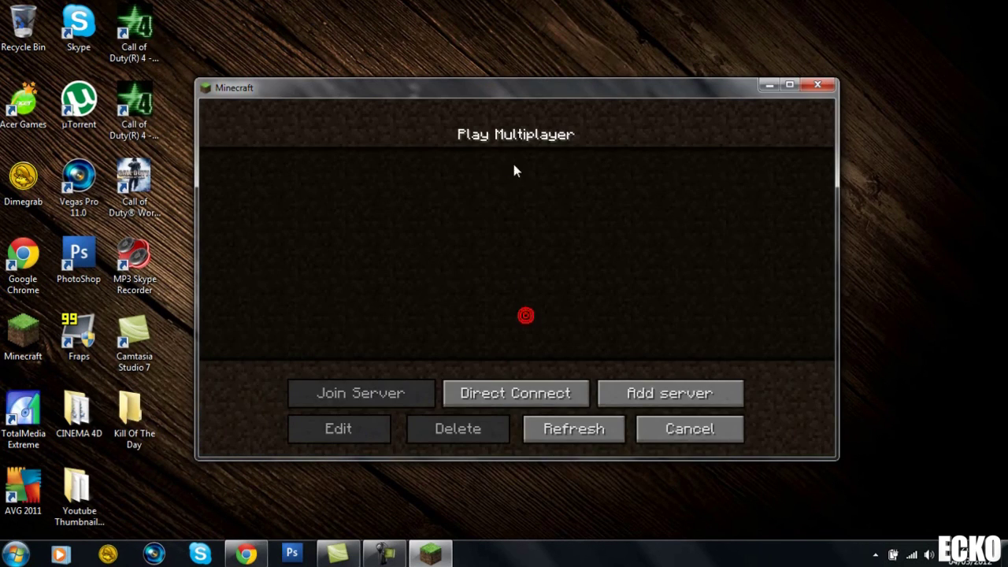
click(680, 430)
click(817, 85)
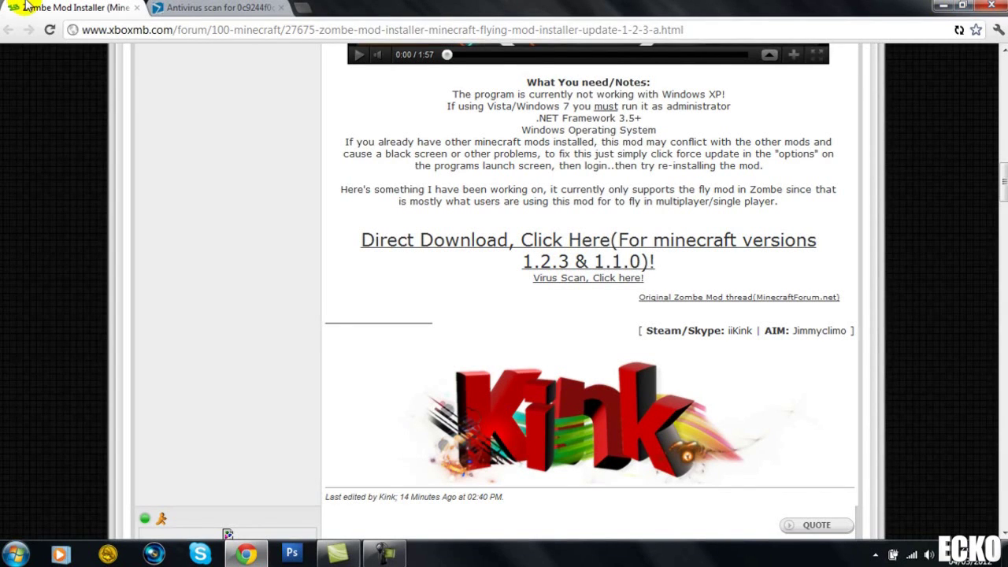
- Download the Zombe Mod Installer past the ad and drag it onto the desktop
click(587, 258)
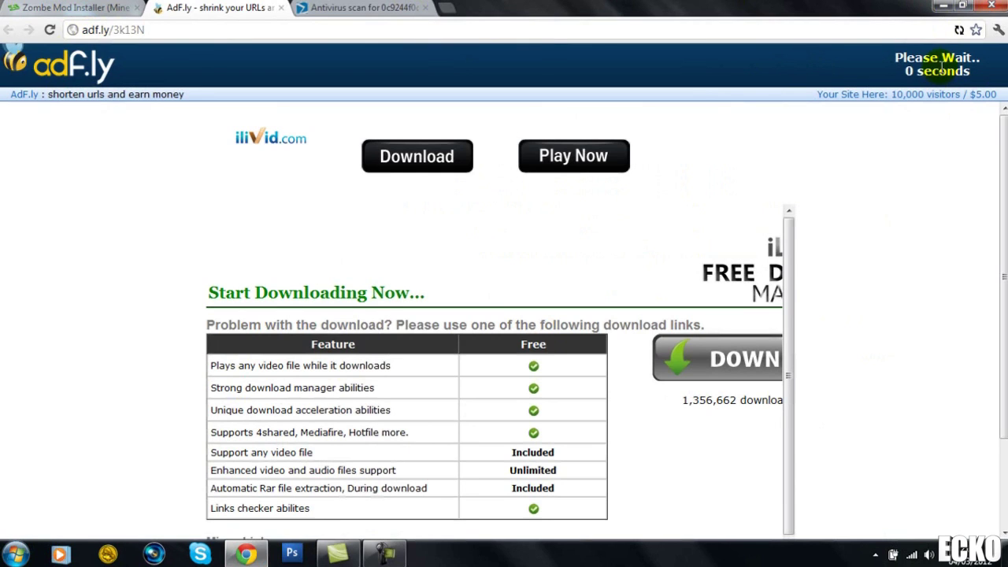
click(941, 66)
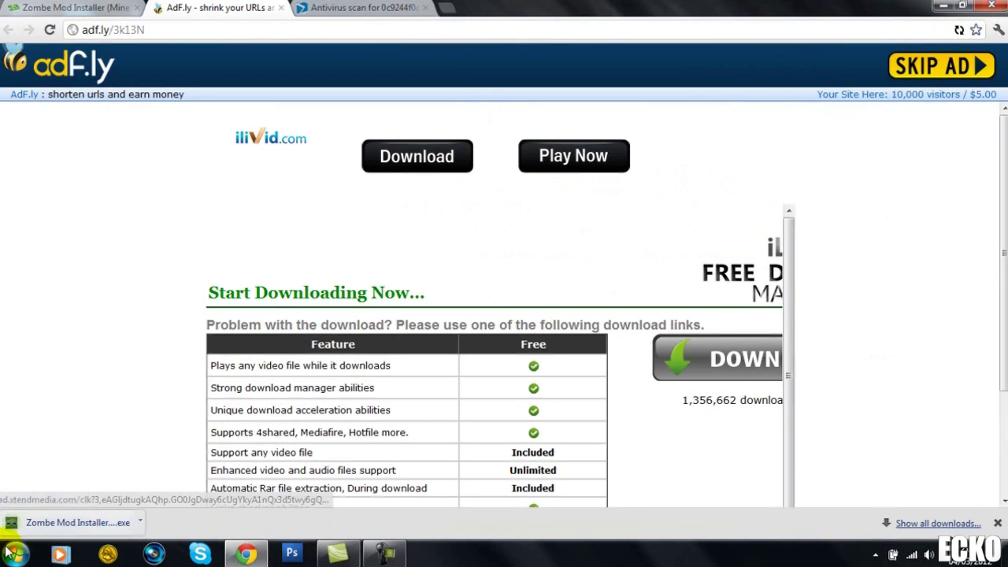
click(963, 5)
drag(673, 53, 843, 37)
mouse_move(398, 510)
mouse_down()
mouse_move(231, 40)
mouse_move(252, 106)
mouse_move(255, 49)
mouse_move(200, 48)
mouse_up()
- Rename the installer to 'Zombe Mod Installer', removing the '(3)'
right_click(196, 49)
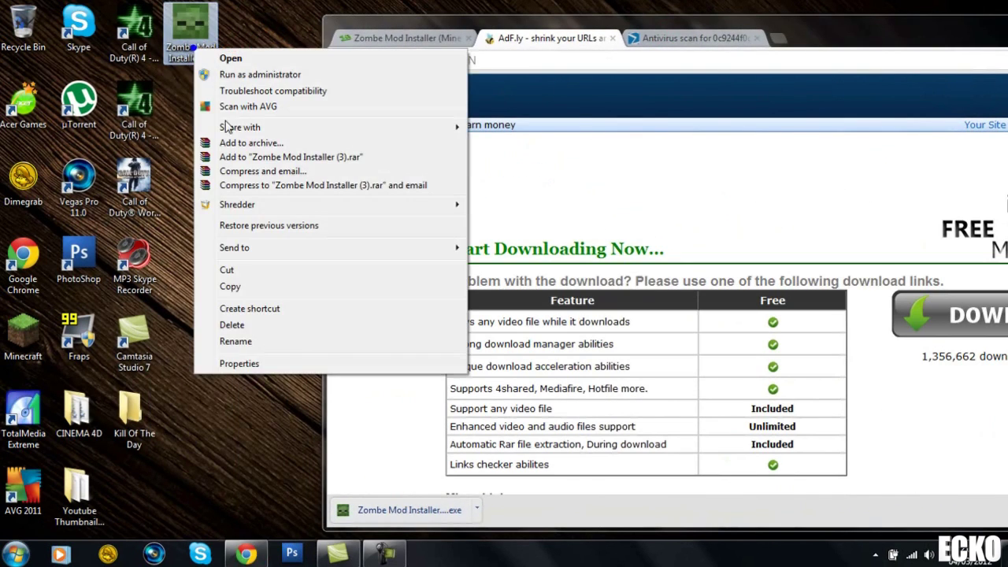
click(247, 343)
key(BackSpace)
key(BackSpace)
key(BackSpace)
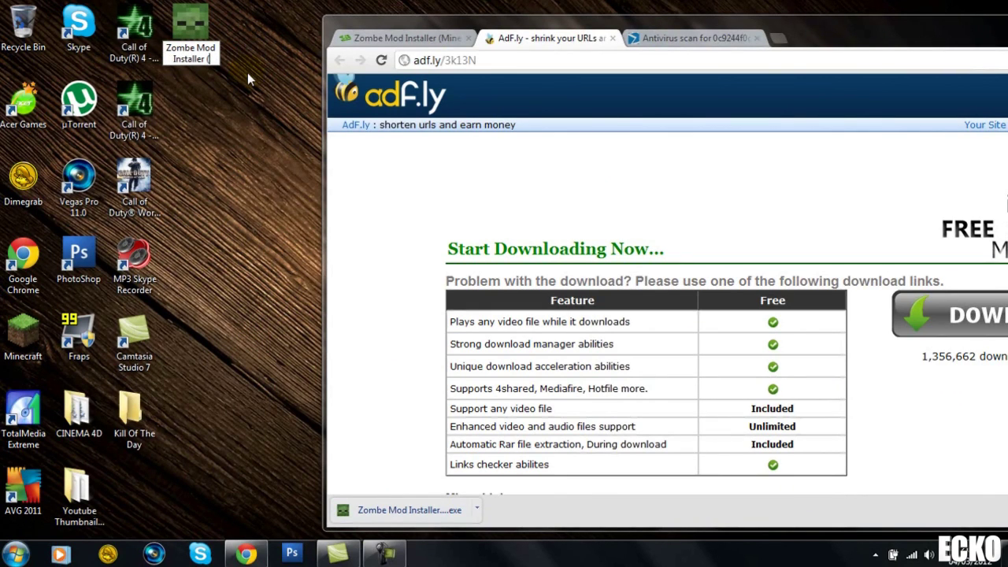
click(208, 93)
- Maximize Chrome, close the downloads bar and the AdFly tab, then minimize it
drag(830, 23, 662, 29)
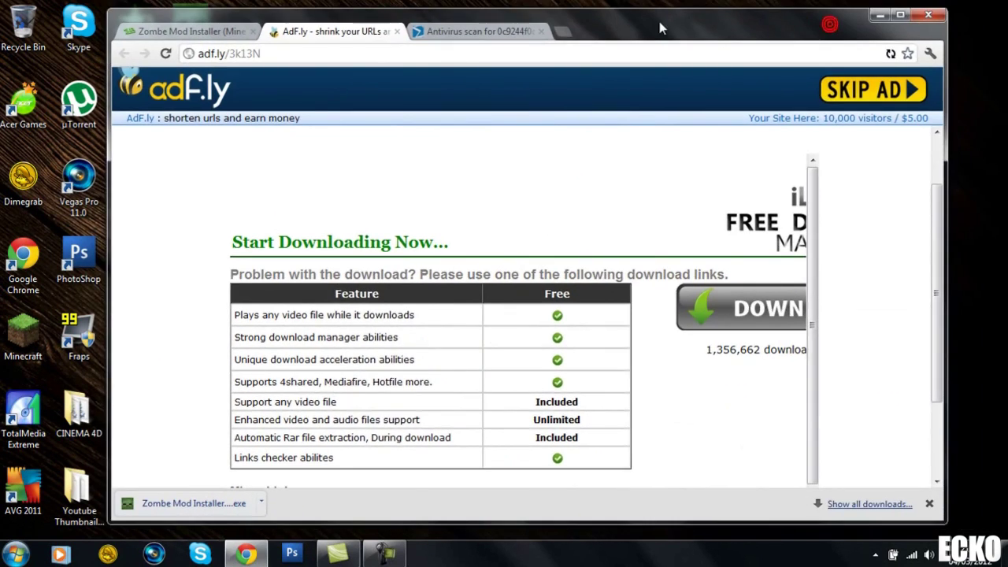
click(903, 17)
click(997, 518)
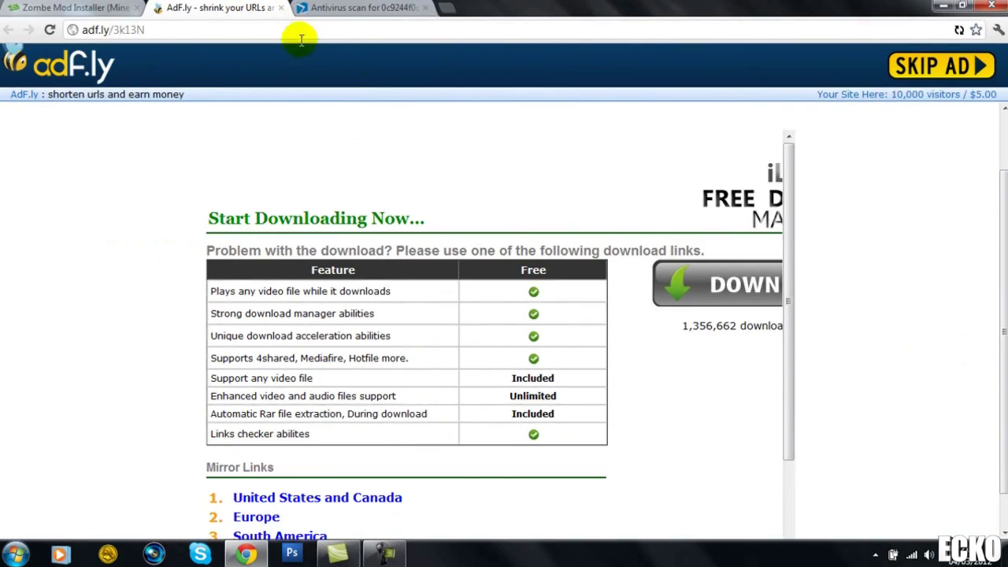
click(281, 8)
click(947, 6)
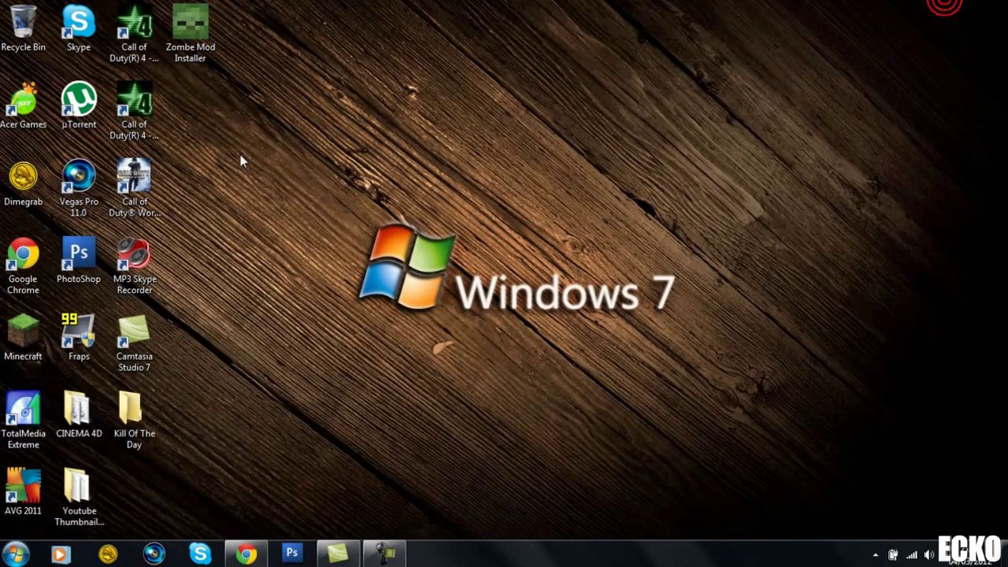
- Launch the Zombe Mod Installer, select Minecraft v1.2.3, and continue to installation
right_click(203, 44)
click(277, 70)
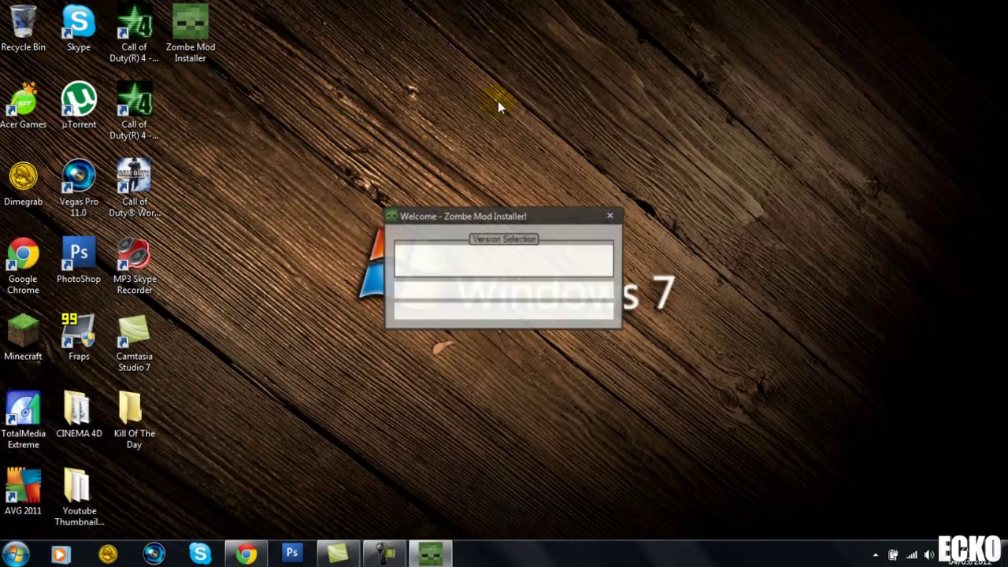
mouse_move(493, 83)
mouse_down()
mouse_move(273, 46)
mouse_move(196, 57)
mouse_move(350, 45)
mouse_up()
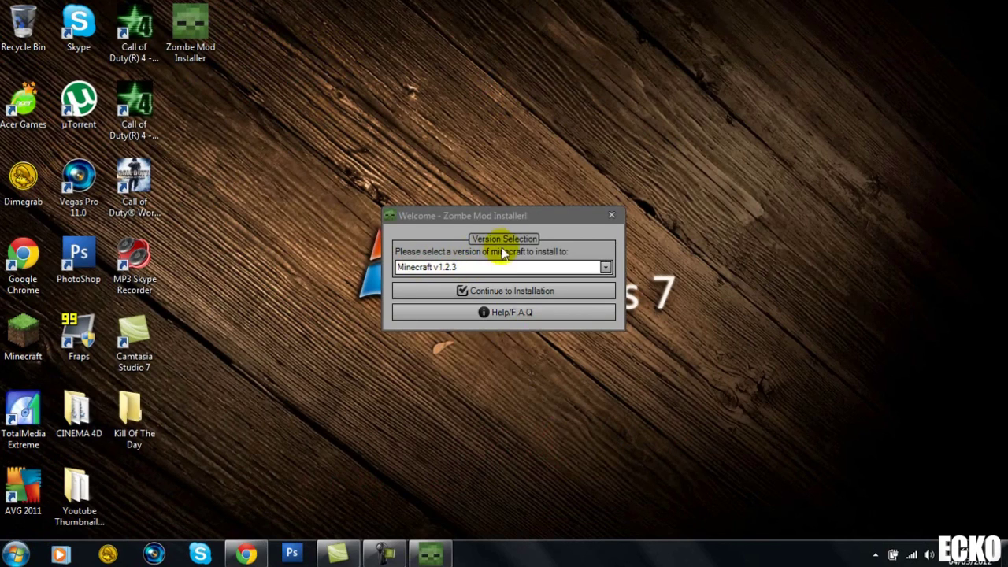
click(484, 267)
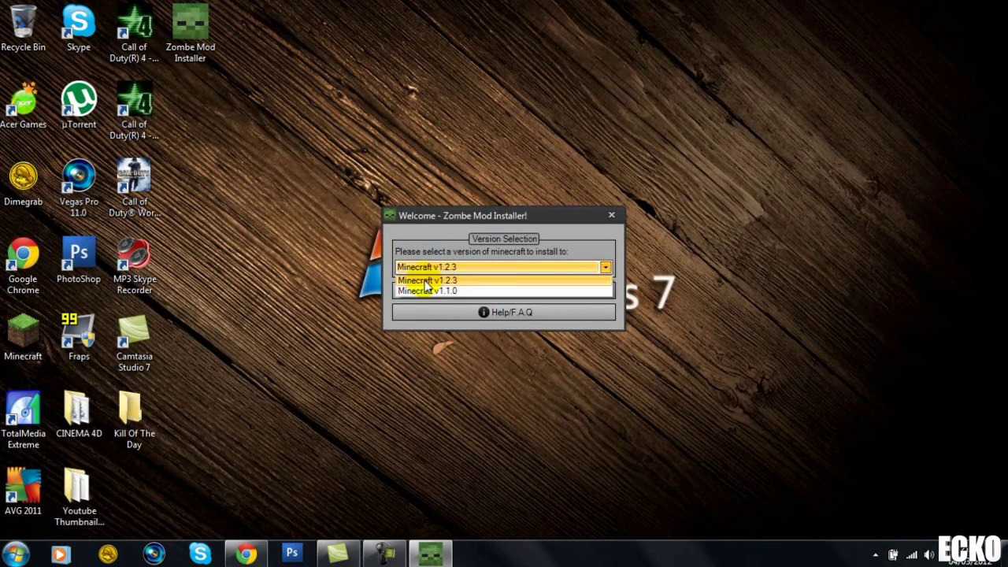
click(426, 281)
click(510, 291)
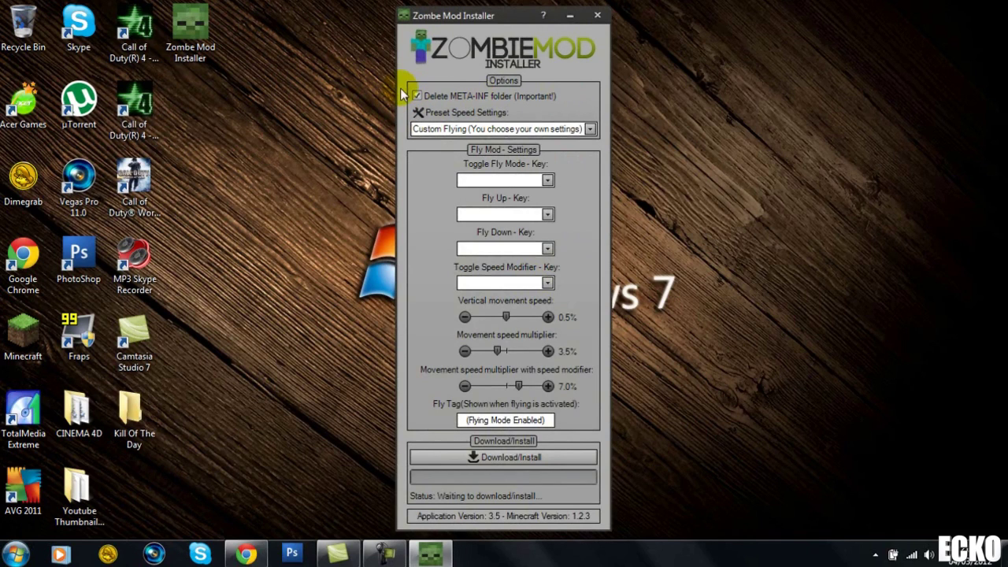
- Keep the Custom Flying preset and set fly keys: F toggle, I up, D down
click(463, 127)
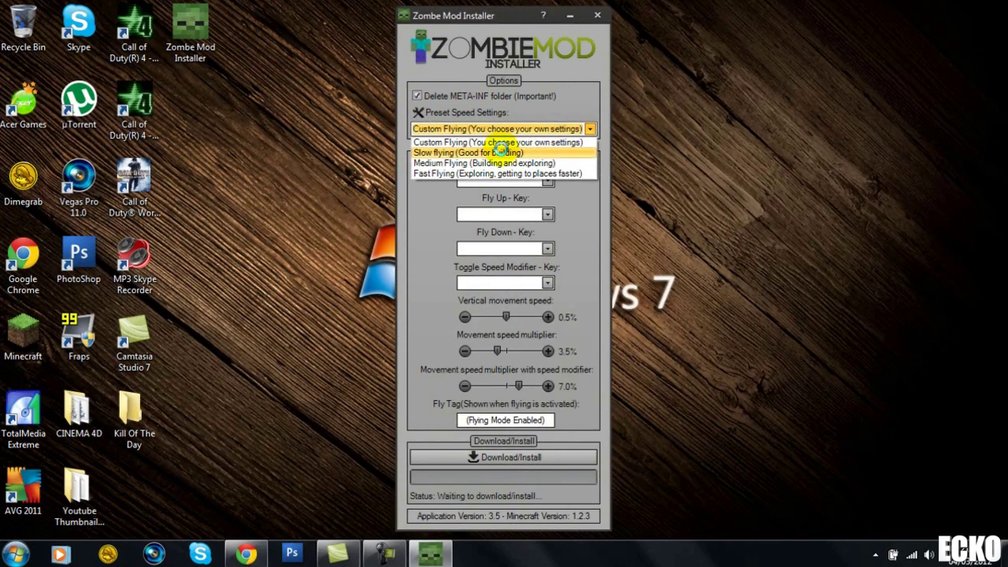
click(419, 222)
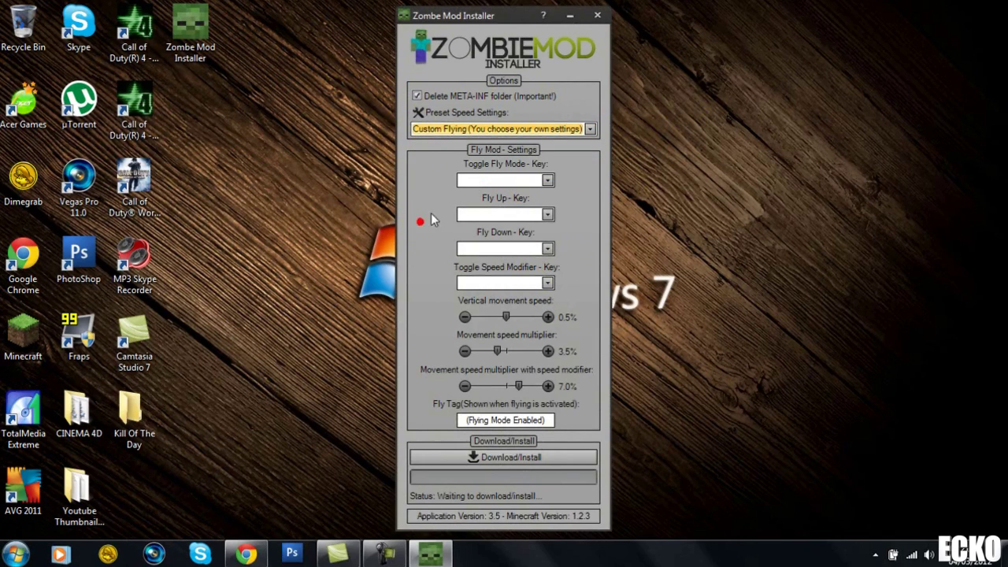
click(484, 179)
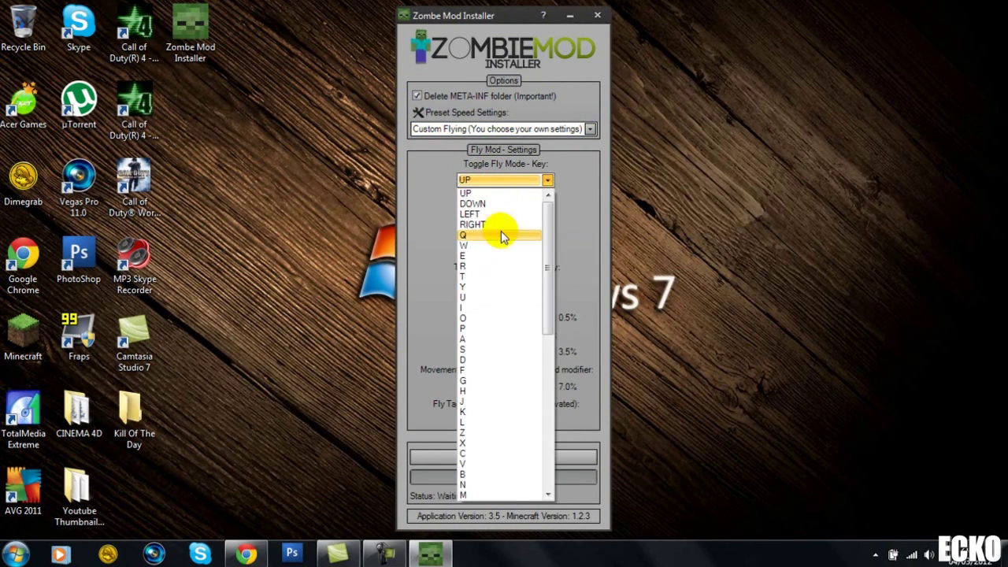
click(489, 371)
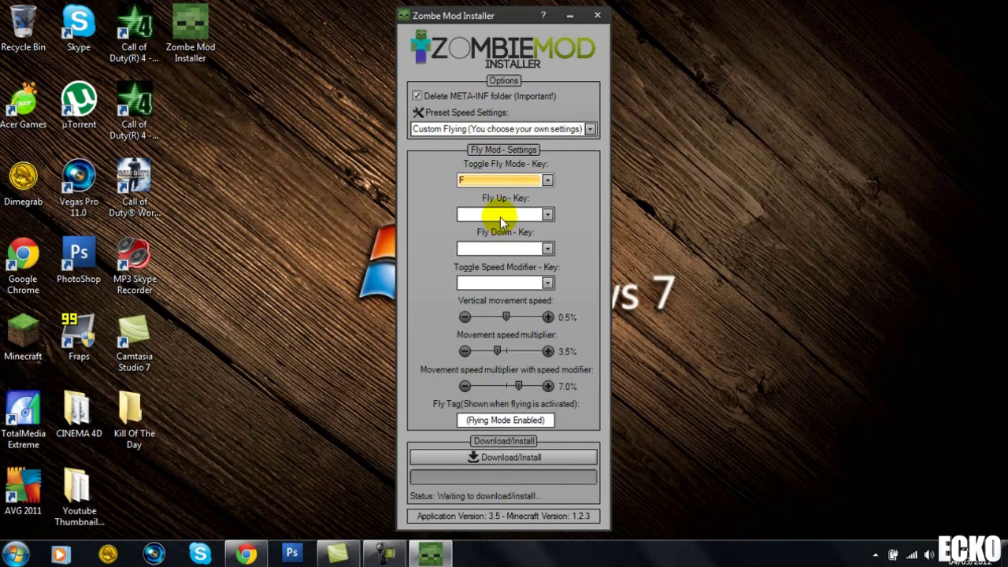
click(501, 217)
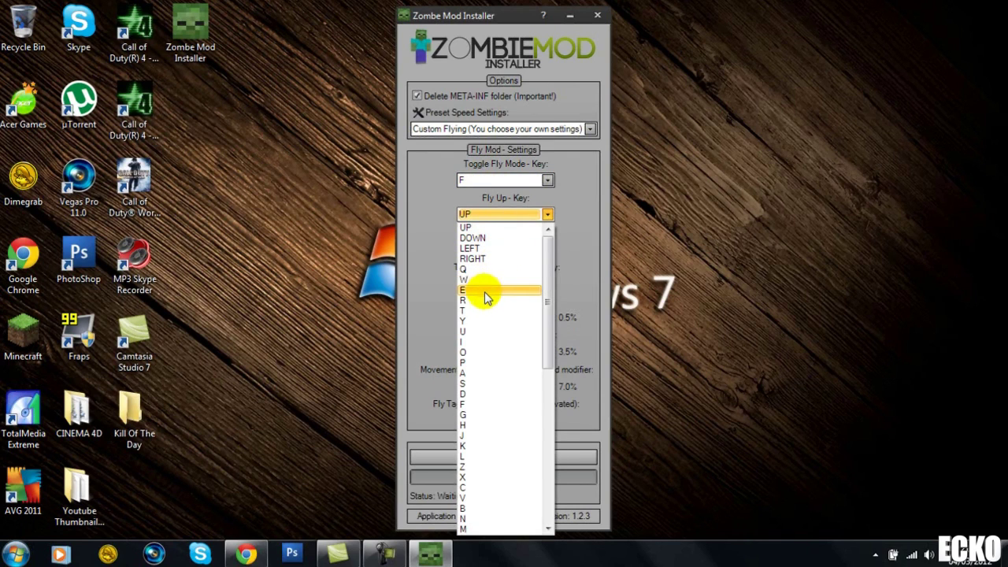
click(478, 337)
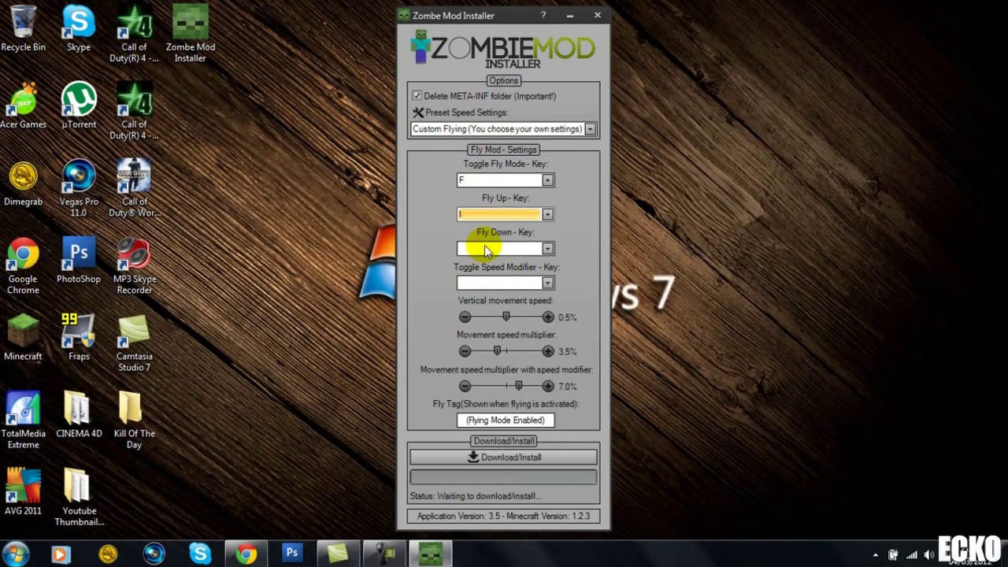
click(484, 251)
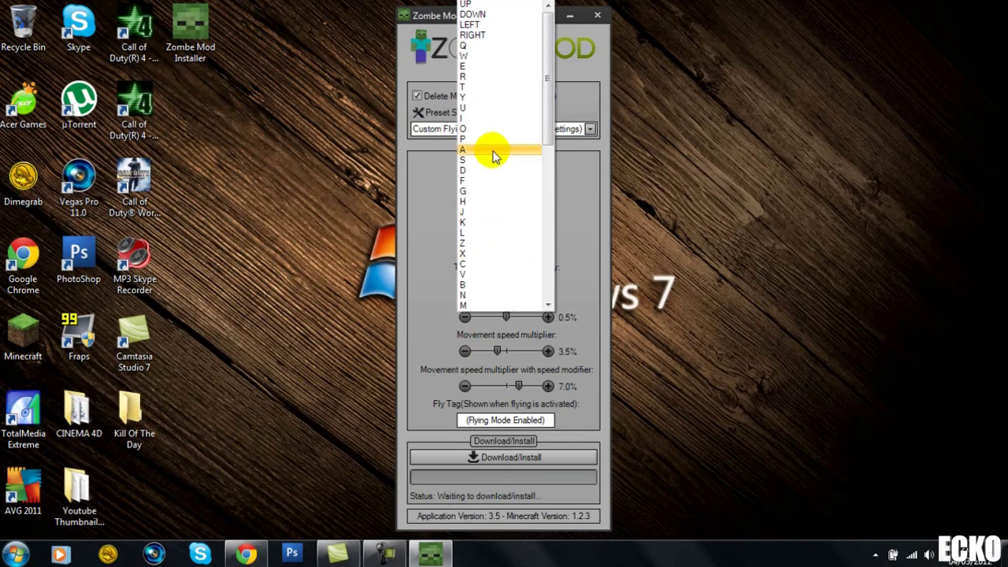
click(493, 170)
- Set the movement speed multiplier to 5.0% and vertical speed back to 0.5%
click(518, 316)
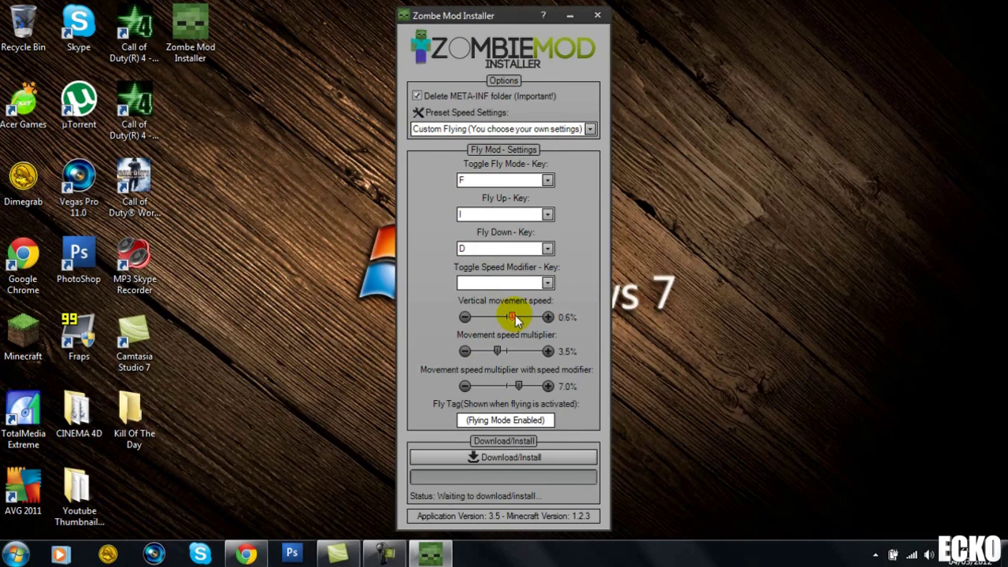
drag(516, 319, 511, 318)
click(500, 351)
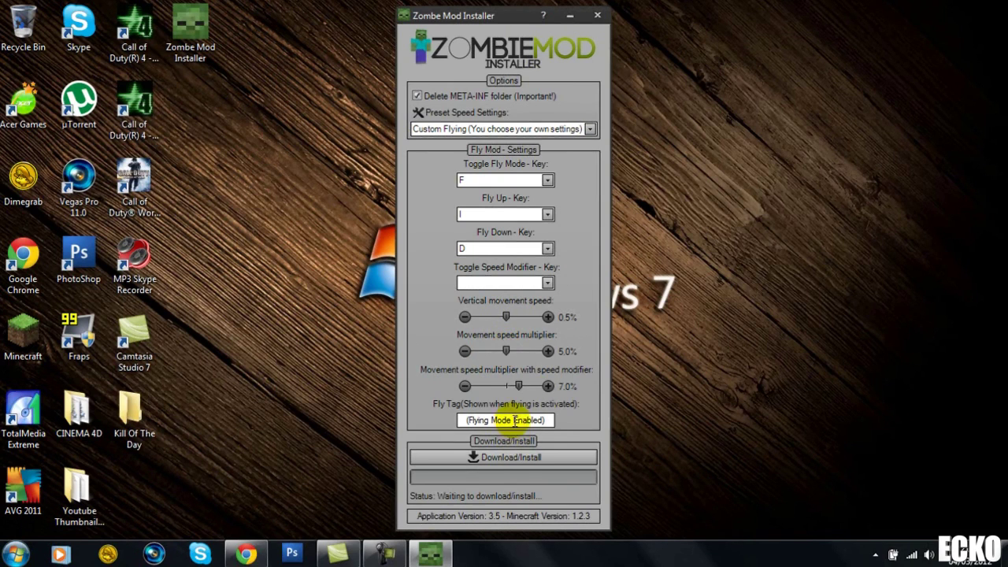
drag(506, 420, 556, 430)
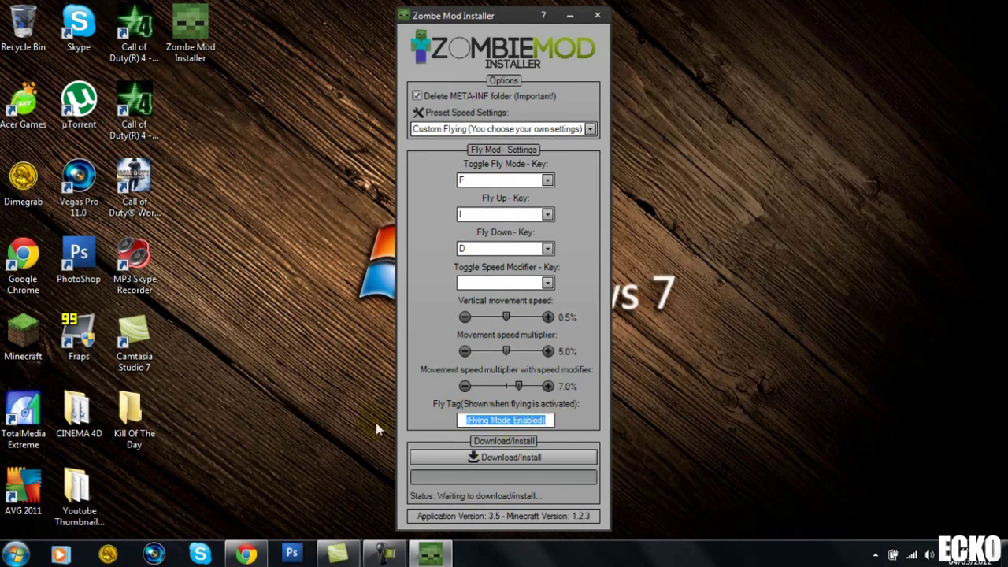
click(558, 422)
click(574, 422)
click(481, 419)
- Set the speed modifier key to W and install the mod successfully
click(511, 459)
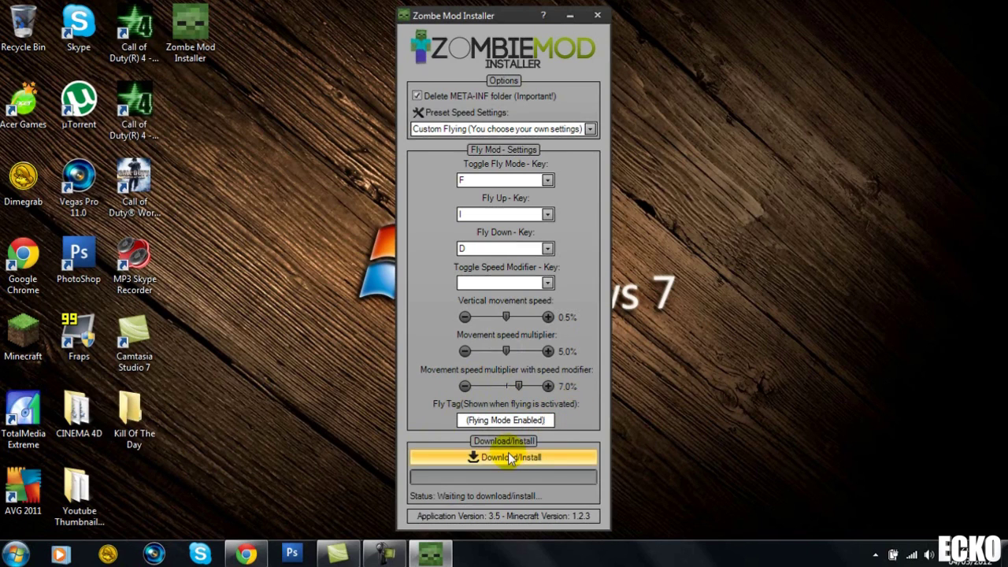
click(559, 323)
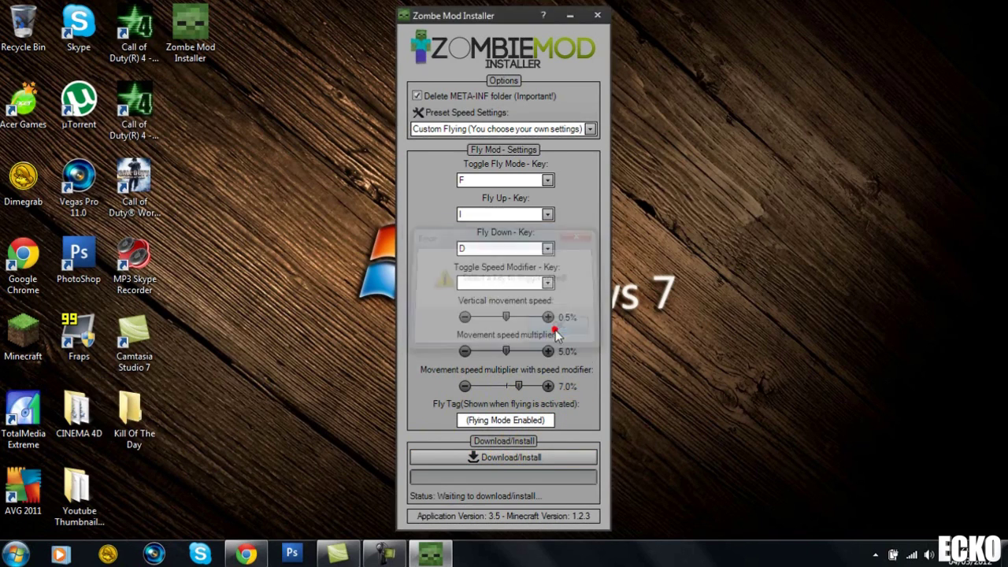
click(546, 282)
click(570, 279)
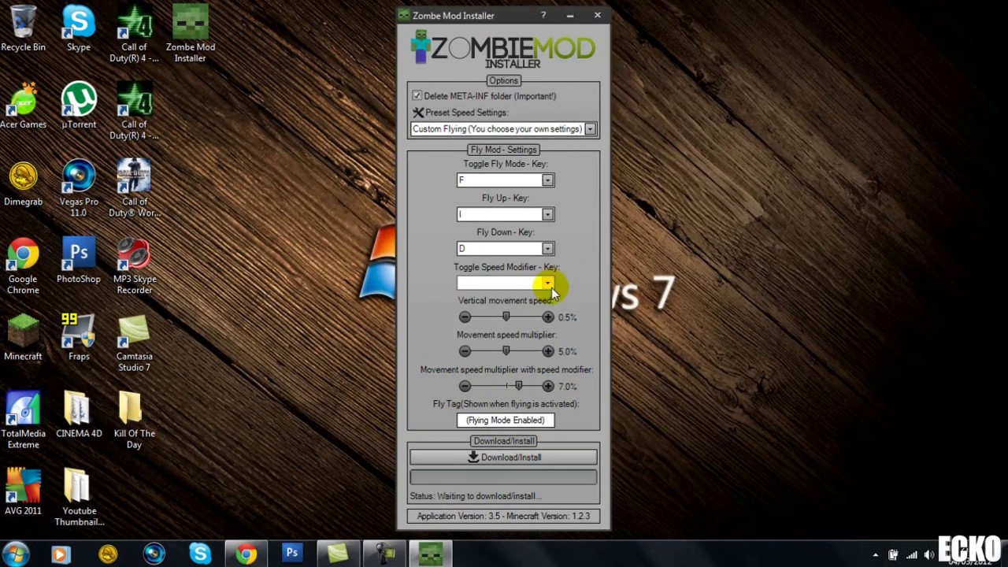
click(549, 285)
click(470, 63)
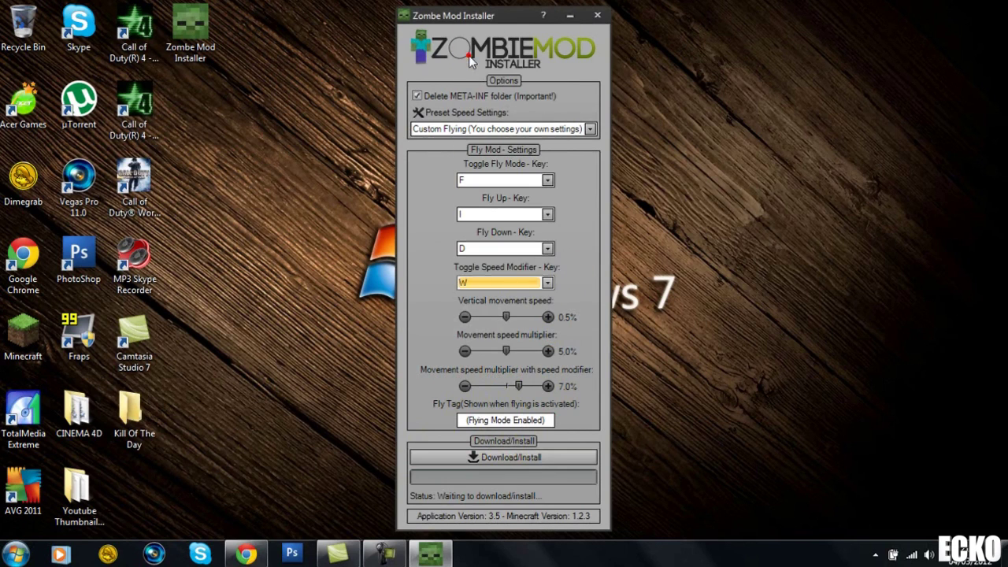
click(516, 457)
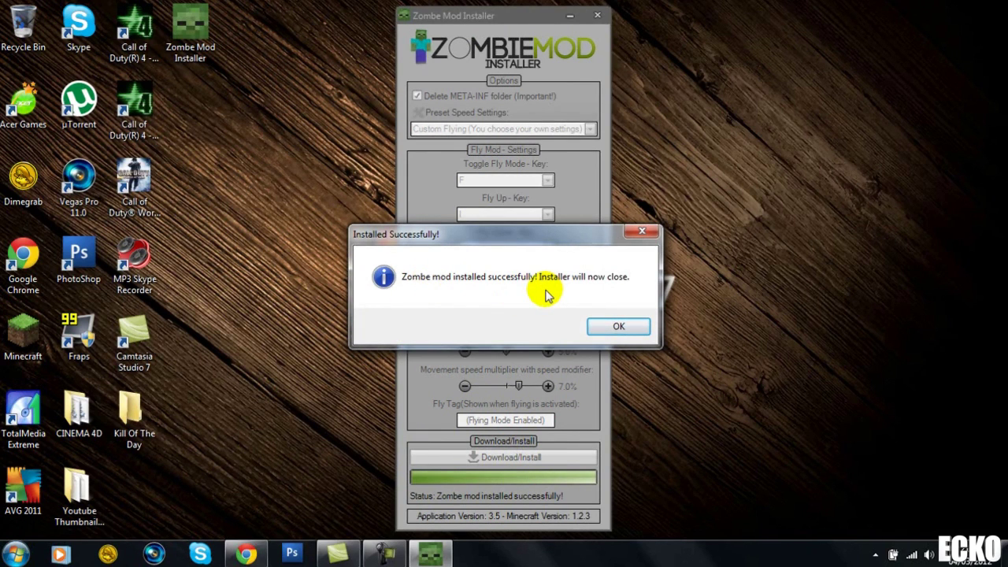
click(603, 324)
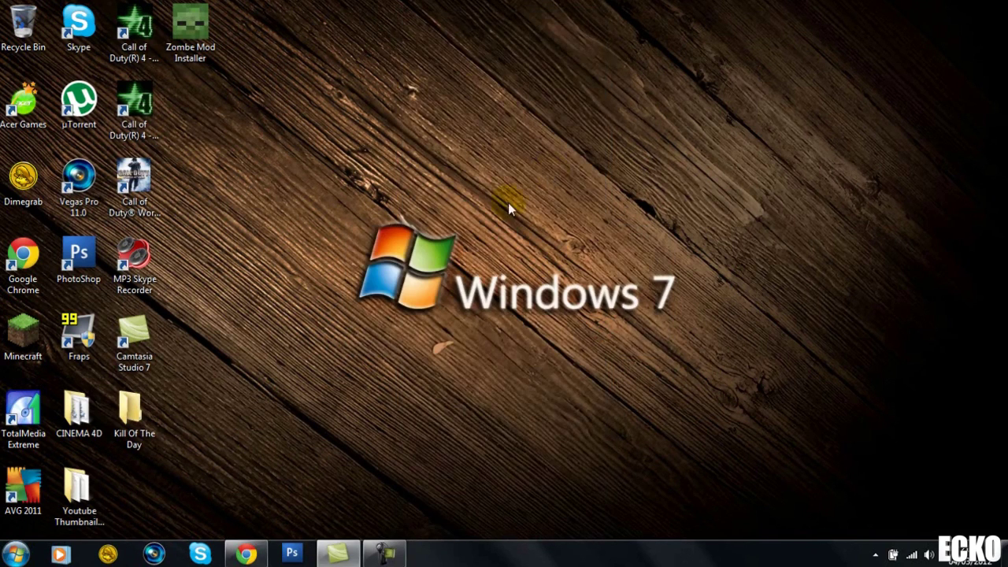
- Open %appdata% Roaming\.minecraft\mods, which now holds the zombe folder
key(super)
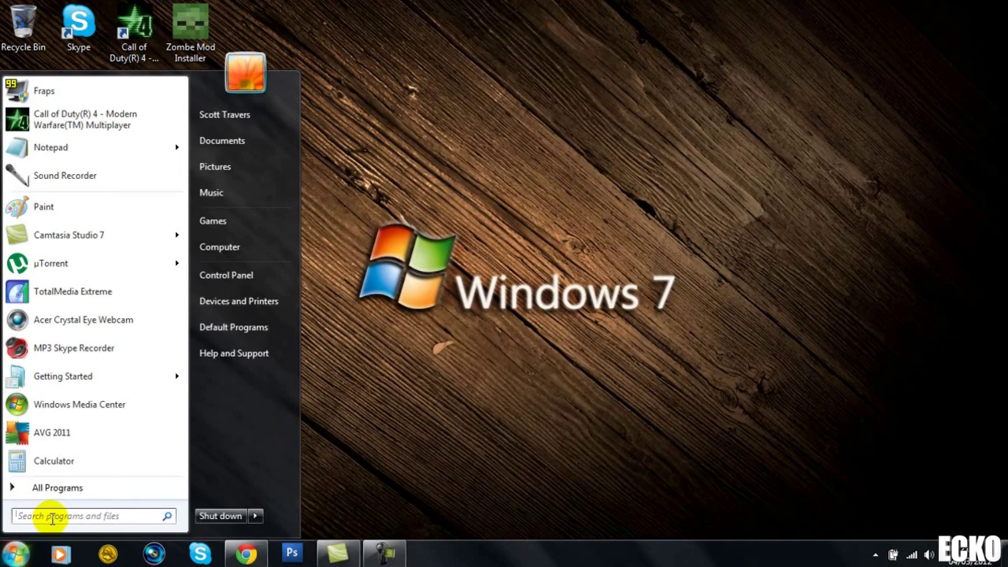
text(%appd)
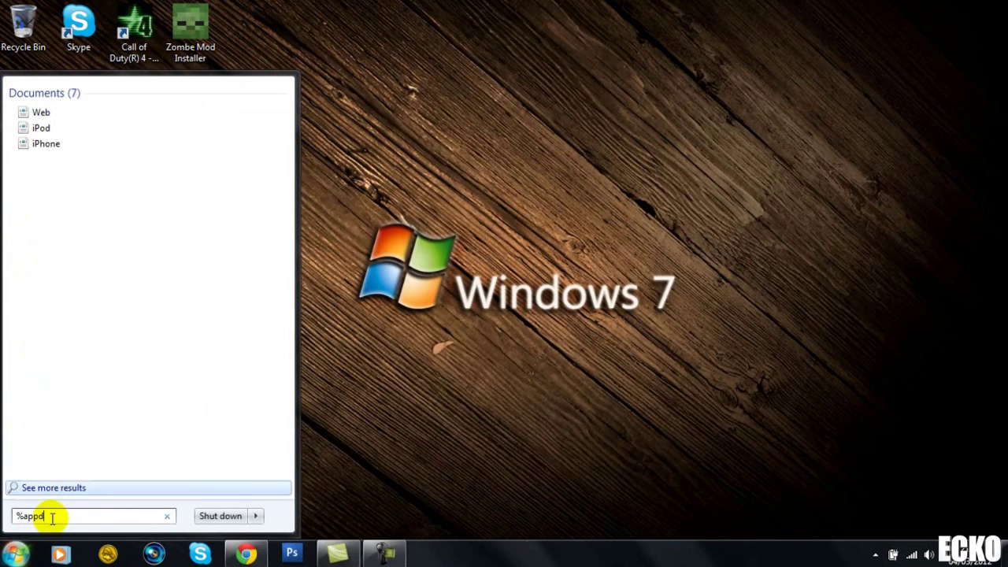
text(ata%)
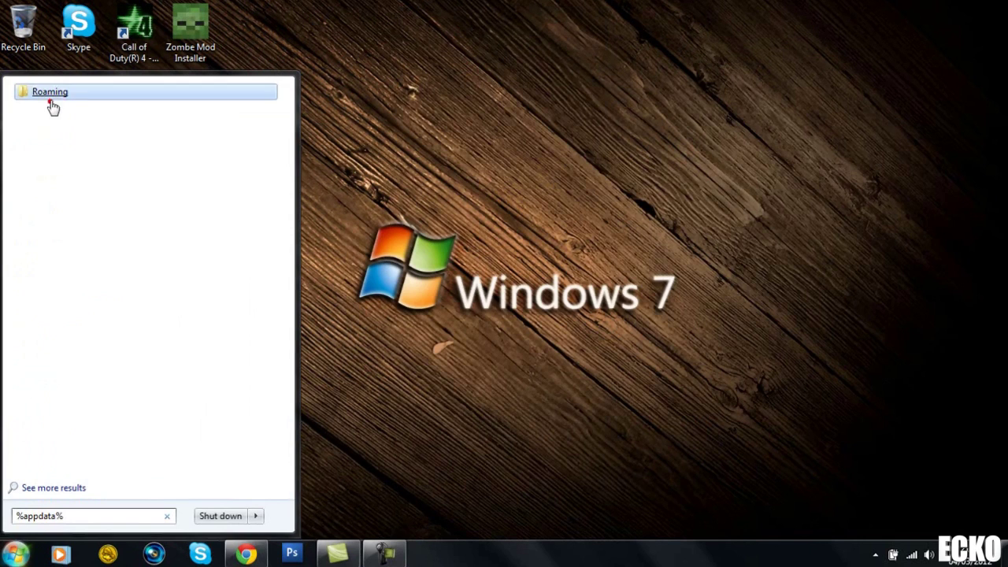
click(52, 107)
double_click(569, 193)
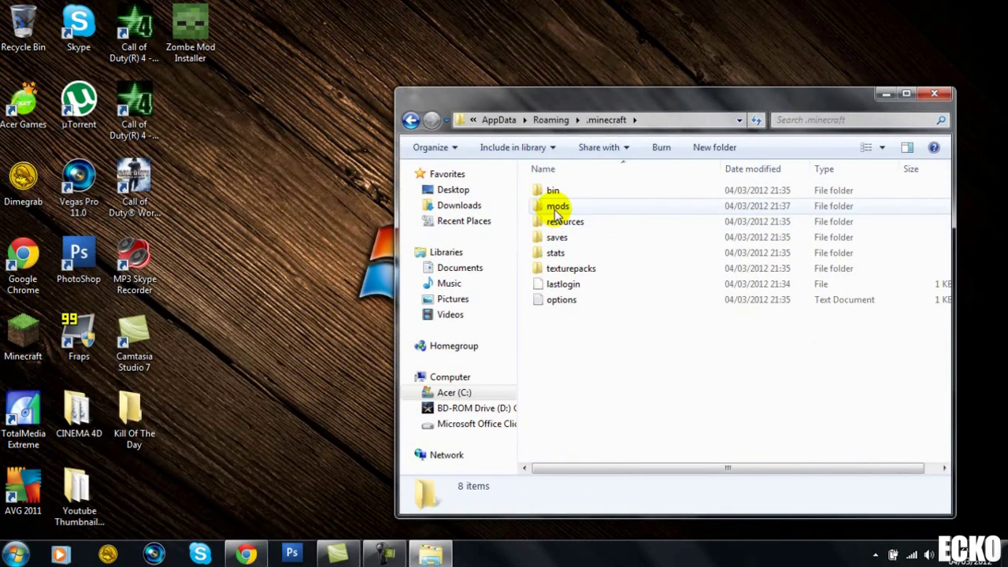
double_click(557, 206)
- Open zombe's config in Notepad and scroll to the fly section showing keys F, I, D
double_click(564, 204)
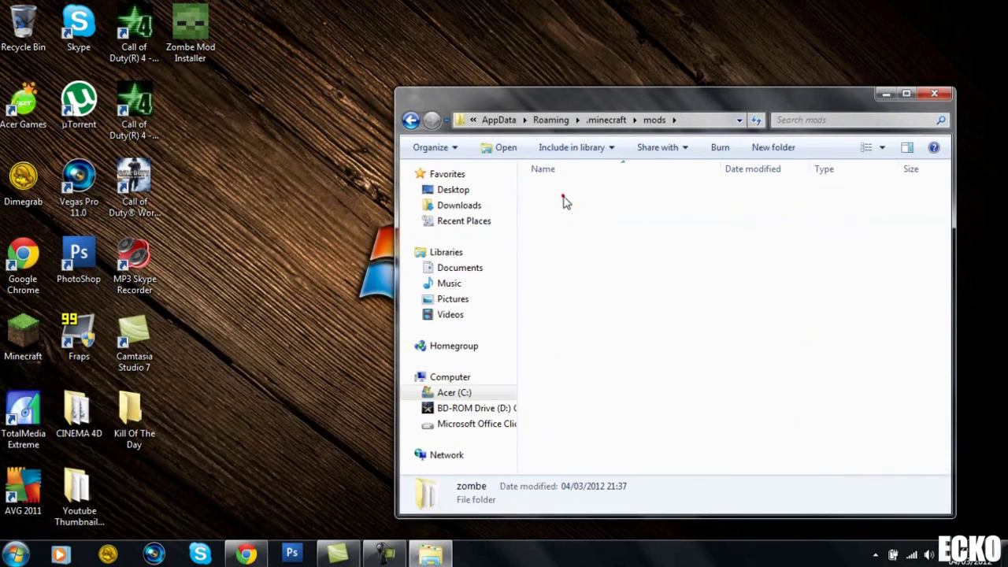
click(559, 197)
double_click(559, 197)
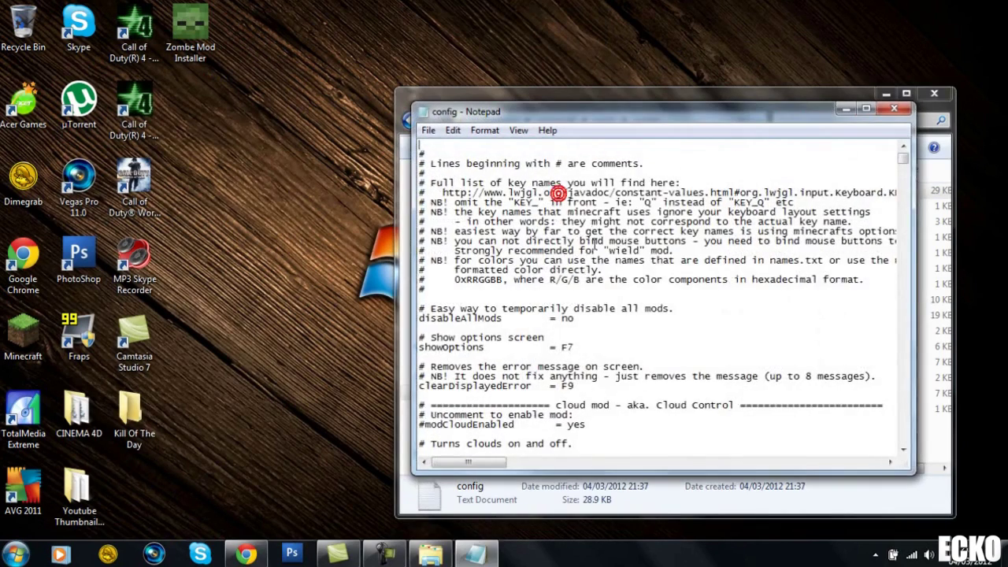
scroll(567, 265, down, 20)
scroll(587, 254, down, 1)
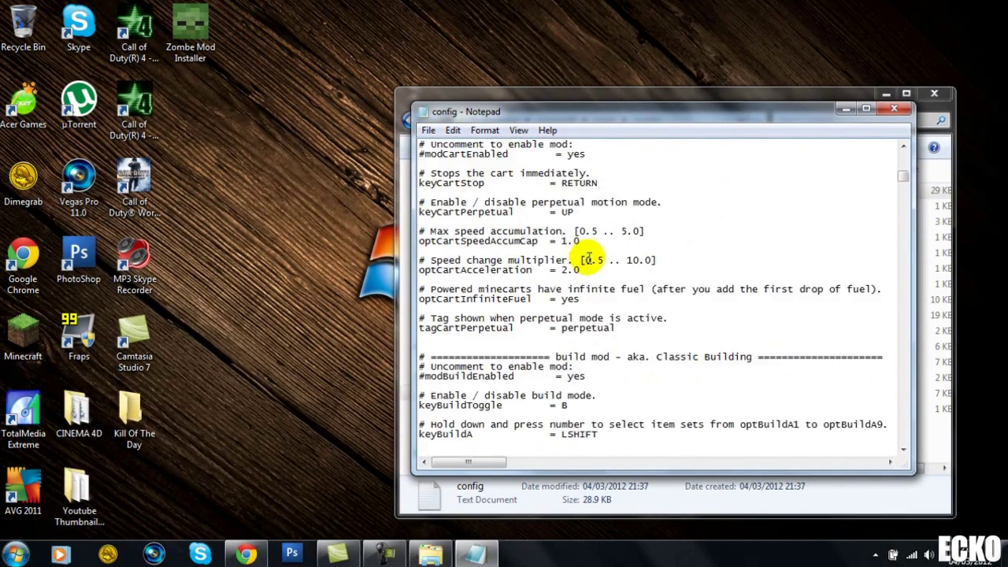
scroll(591, 260, up, 13)
scroll(599, 260, down, 9)
scroll(601, 260, down, 10)
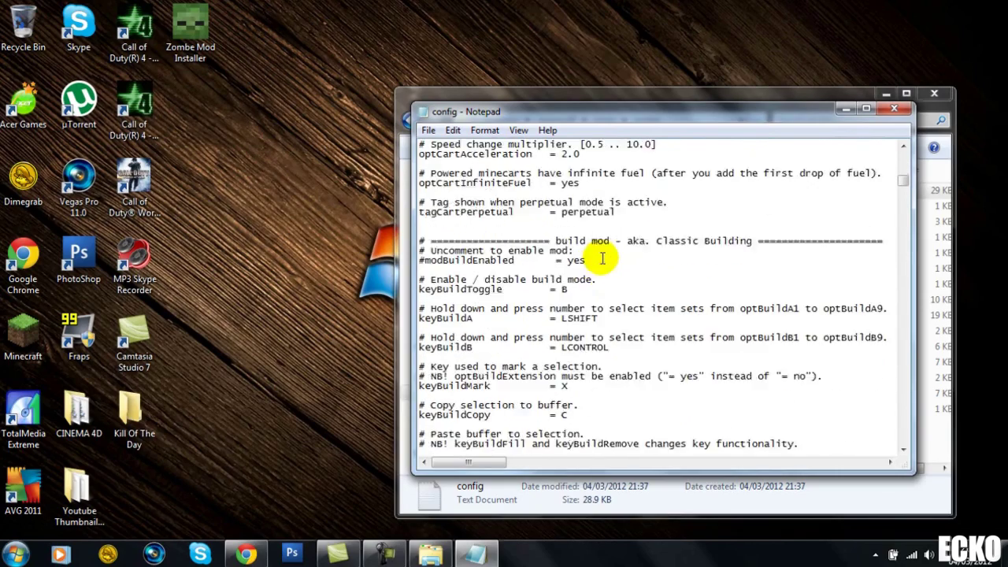
scroll(603, 261, down, 16)
scroll(603, 260, down, 20)
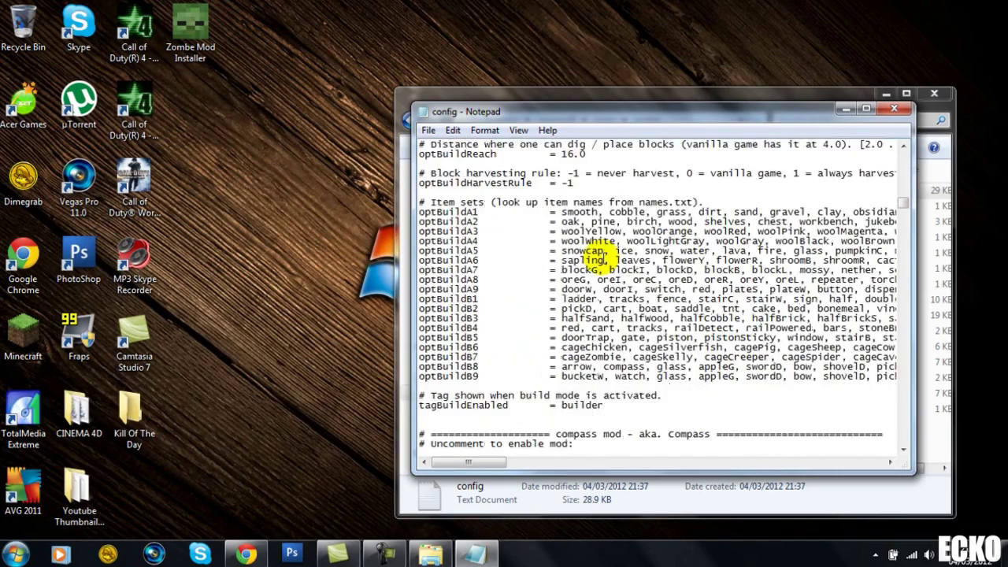
scroll(654, 303, down, 5)
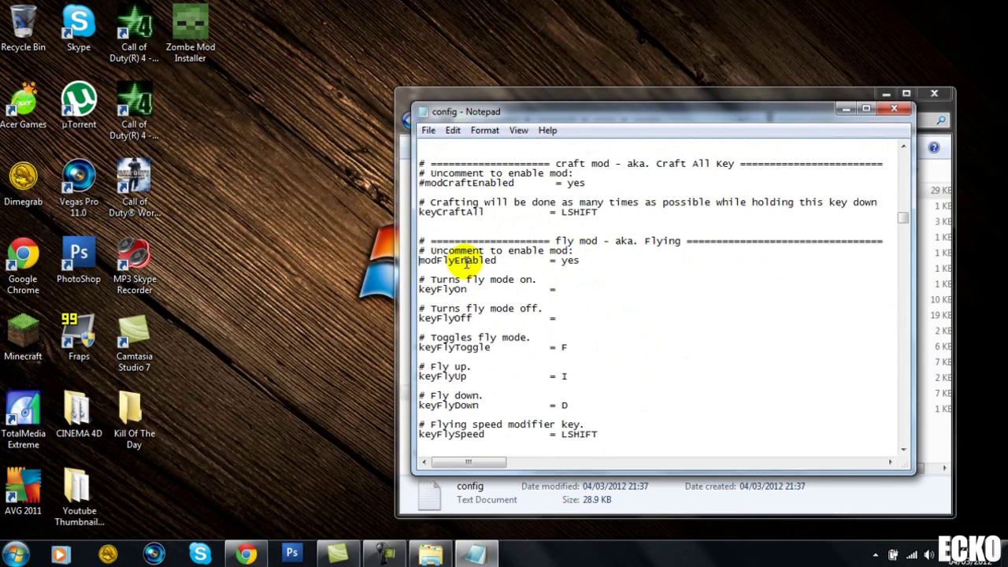
- Close Notepad without saving the config
click(636, 292)
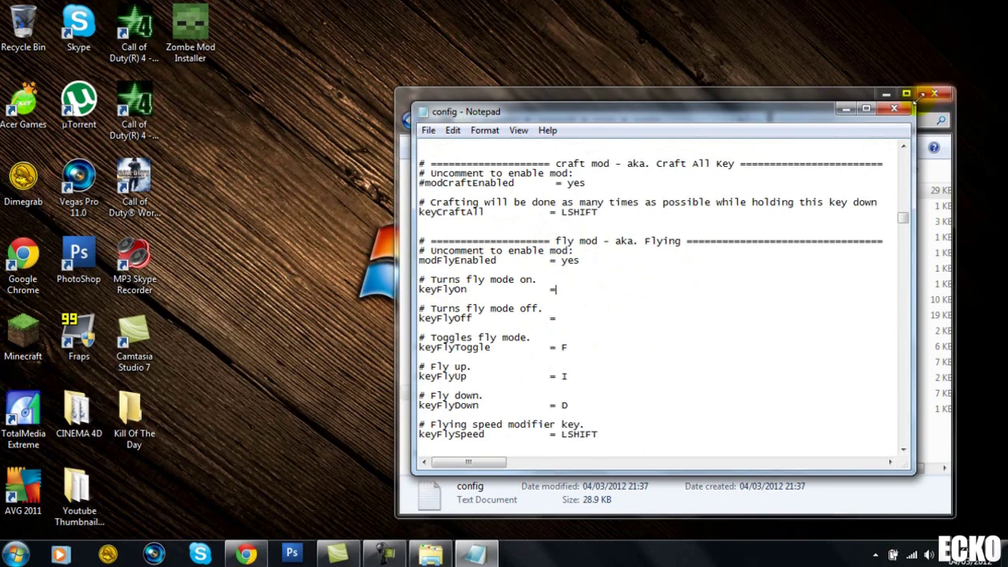
click(902, 114)
click(529, 285)
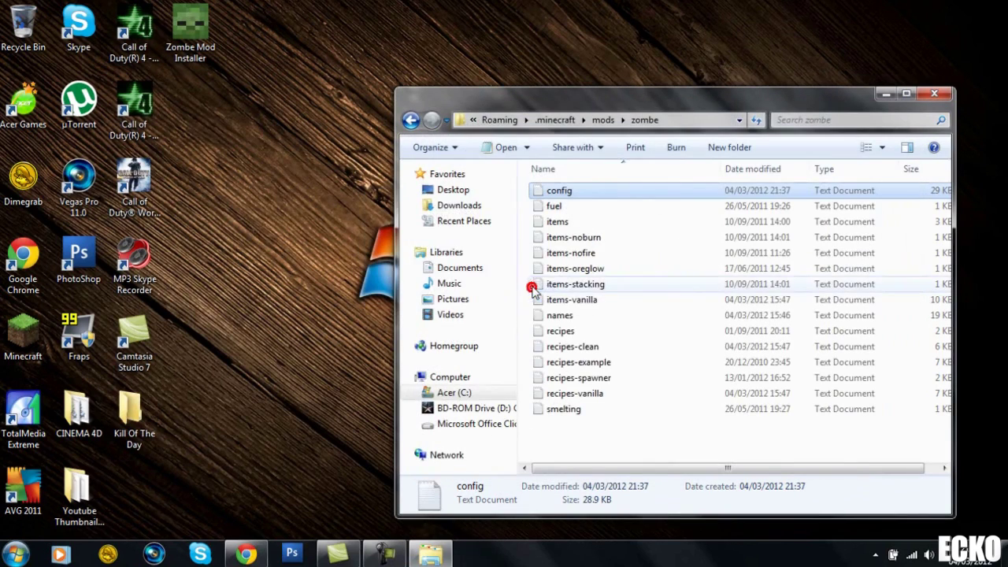
- Launch Minecraft from the desktop and log in to the account
click(937, 94)
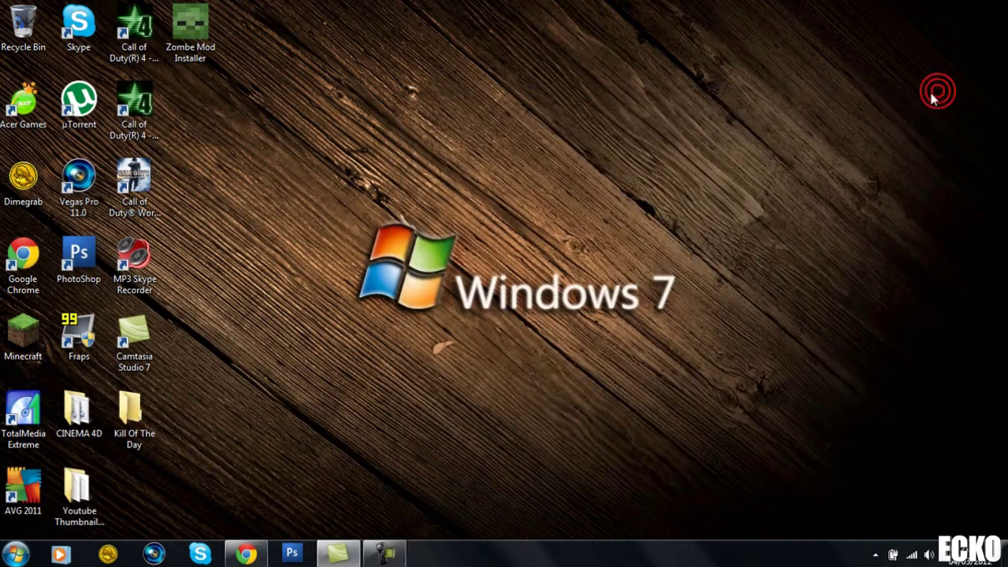
double_click(24, 335)
click(542, 291)
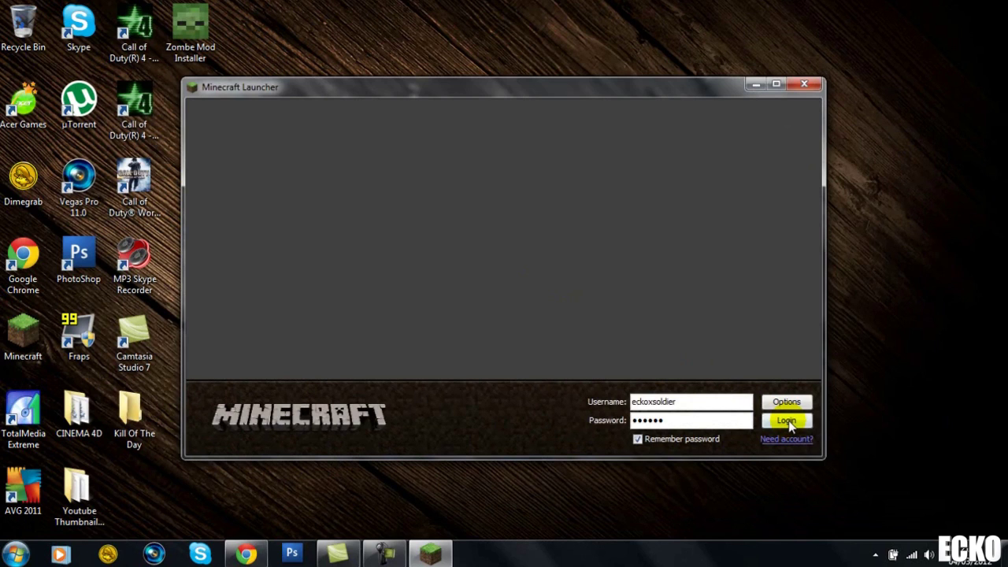
click(788, 421)
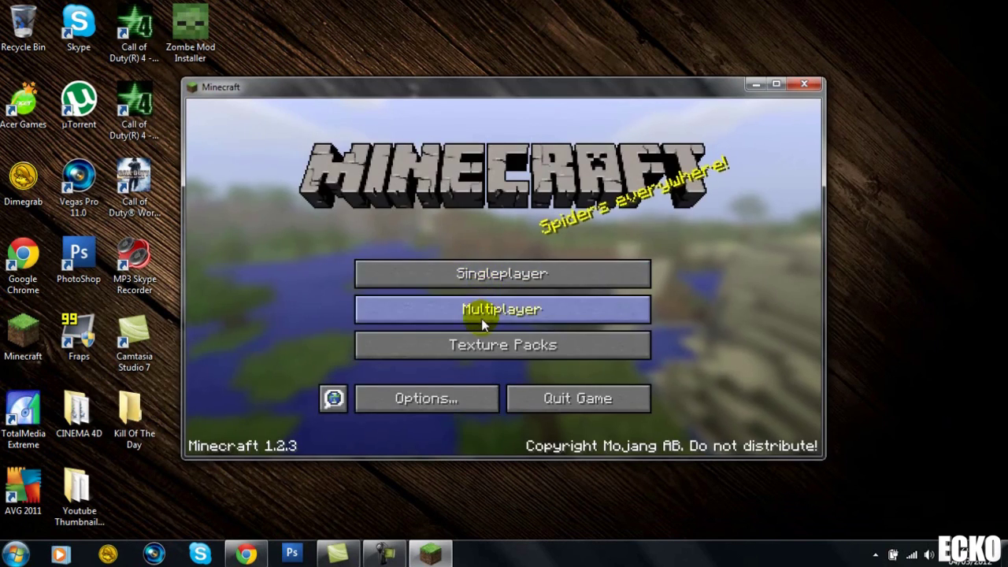
- Add mc.bukkithost.com to the multiplayer server list and join it
click(481, 318)
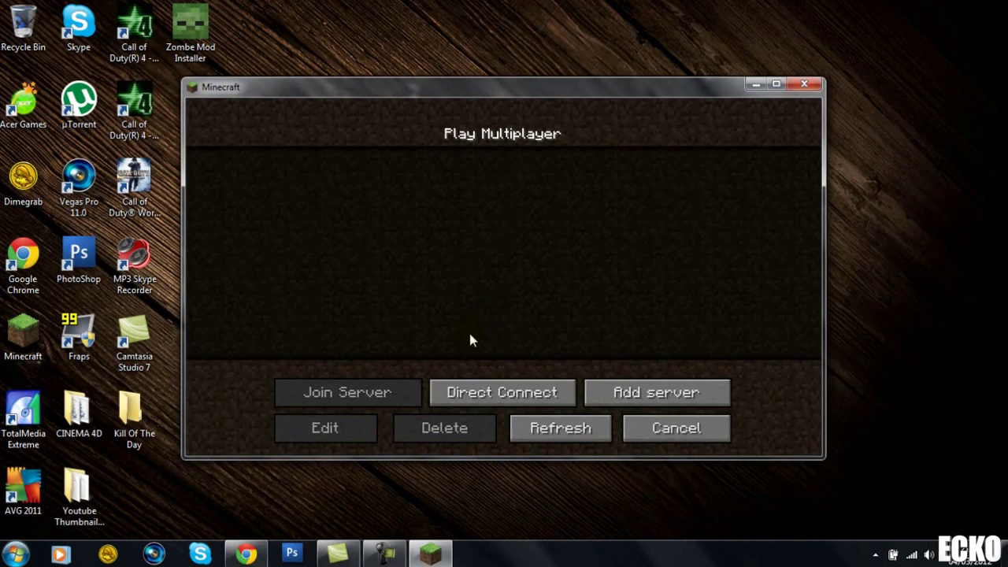
click(659, 398)
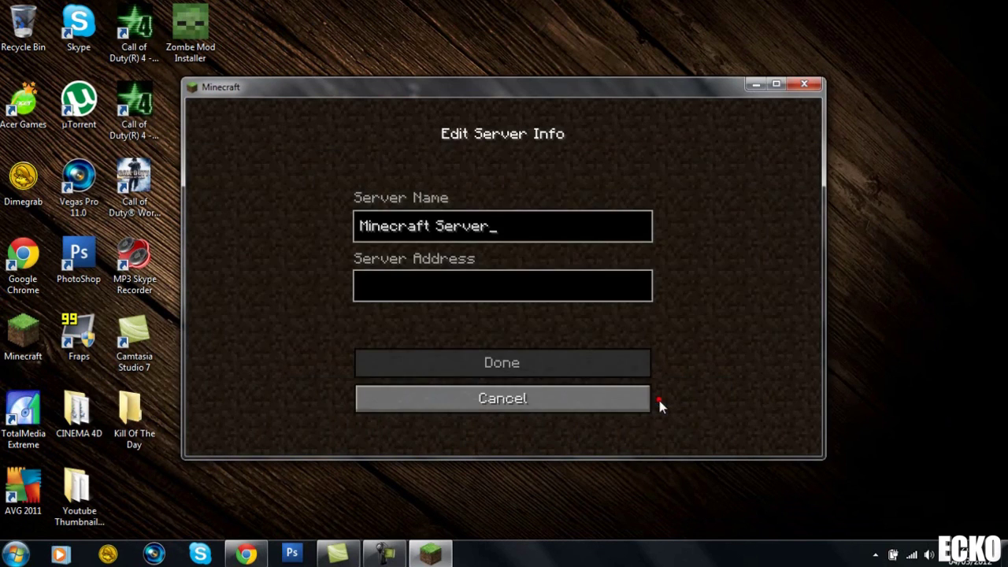
click(383, 290)
text(Mbukkithos)
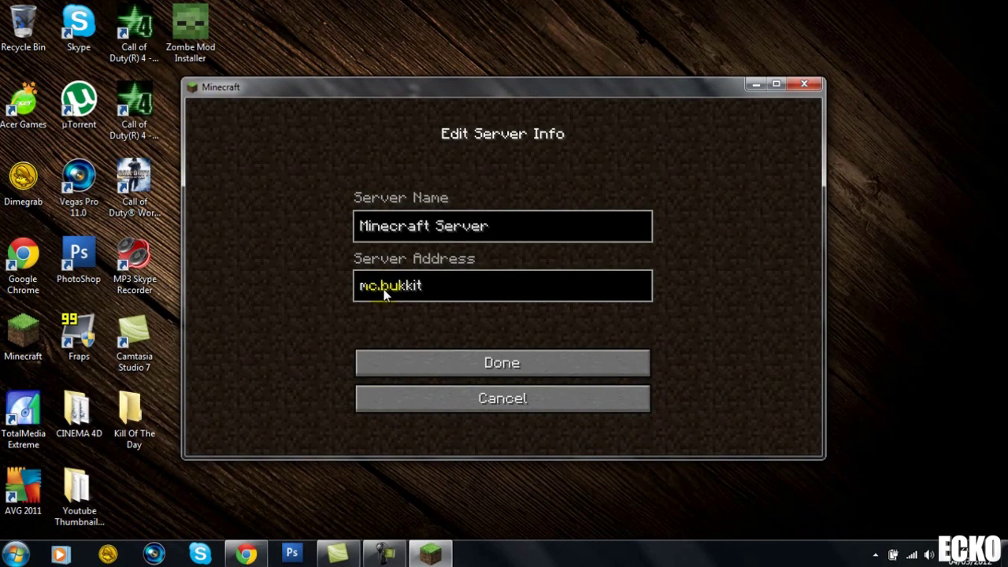
text(t.com)
click(456, 369)
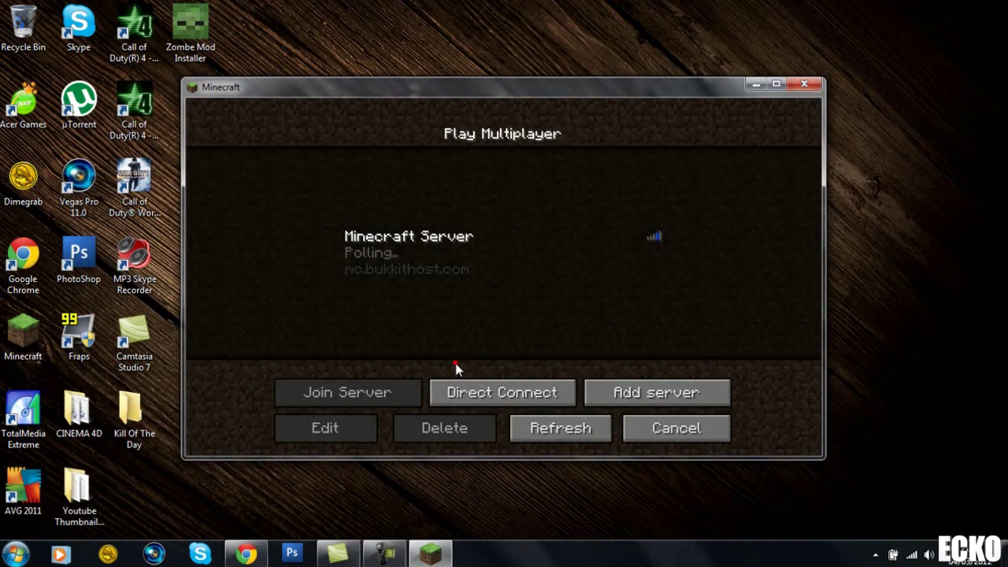
double_click(388, 274)
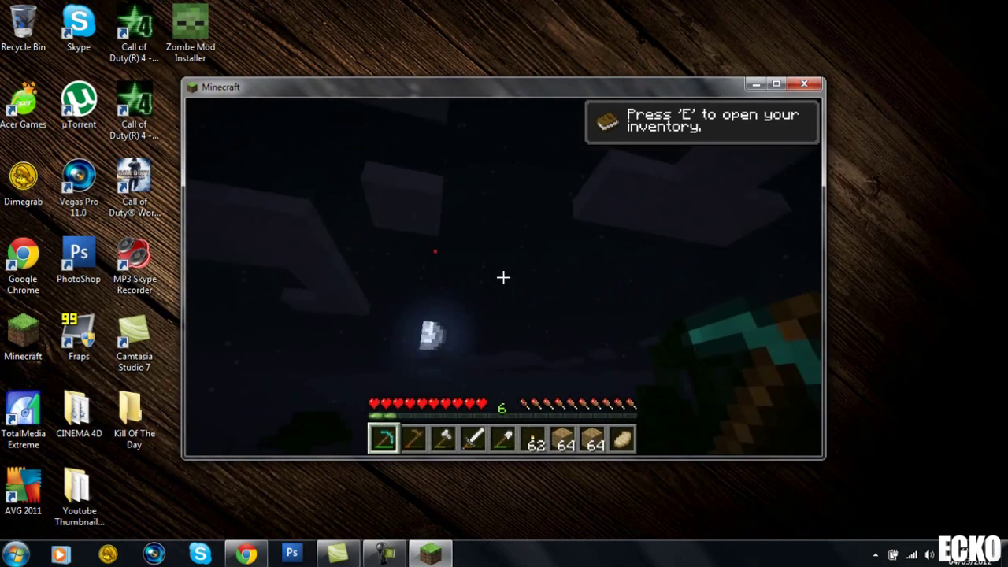
- Toggle flying with F, fly up high above the terrain, then back down
click(503, 278)
click(503, 277)
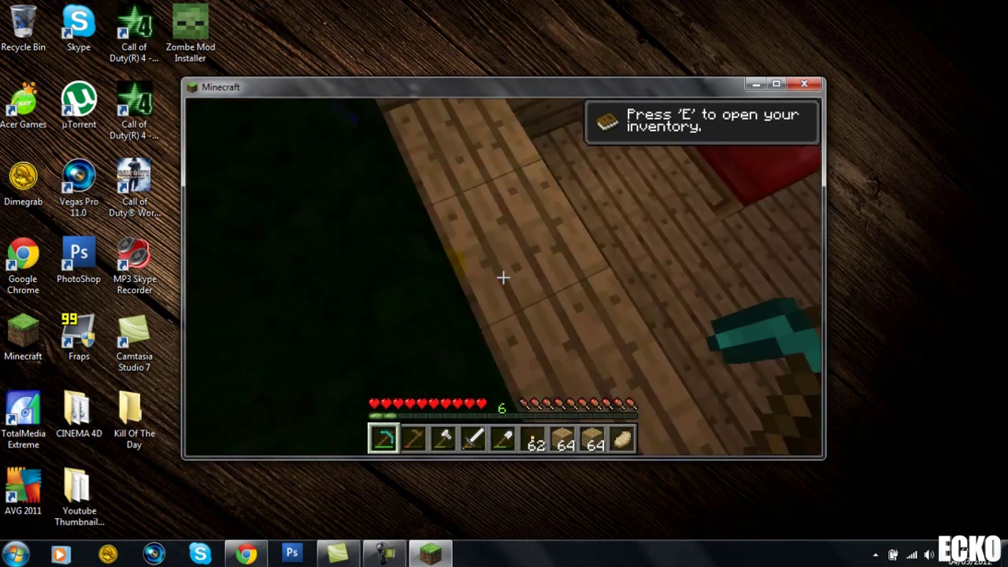
click(504, 277)
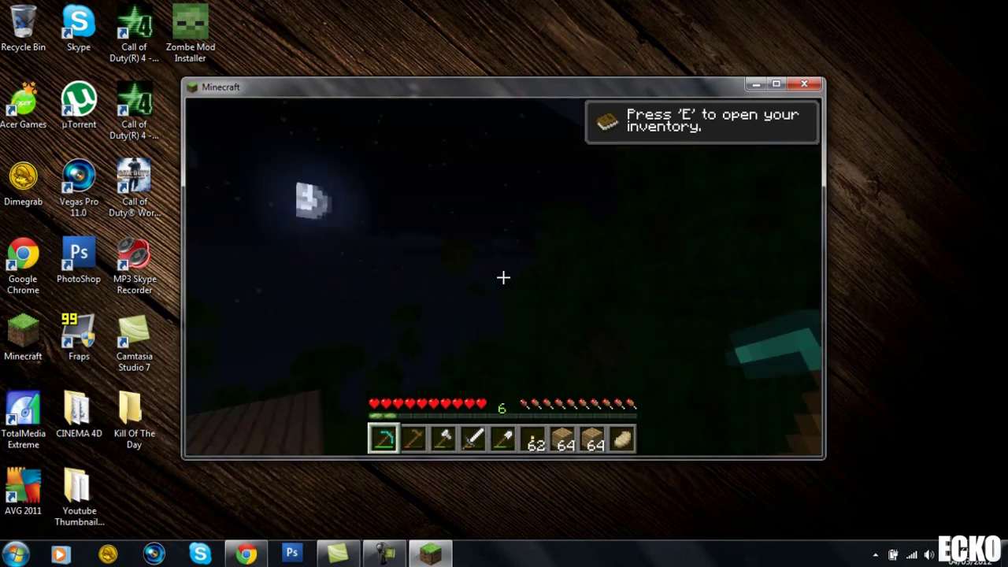
key(f)
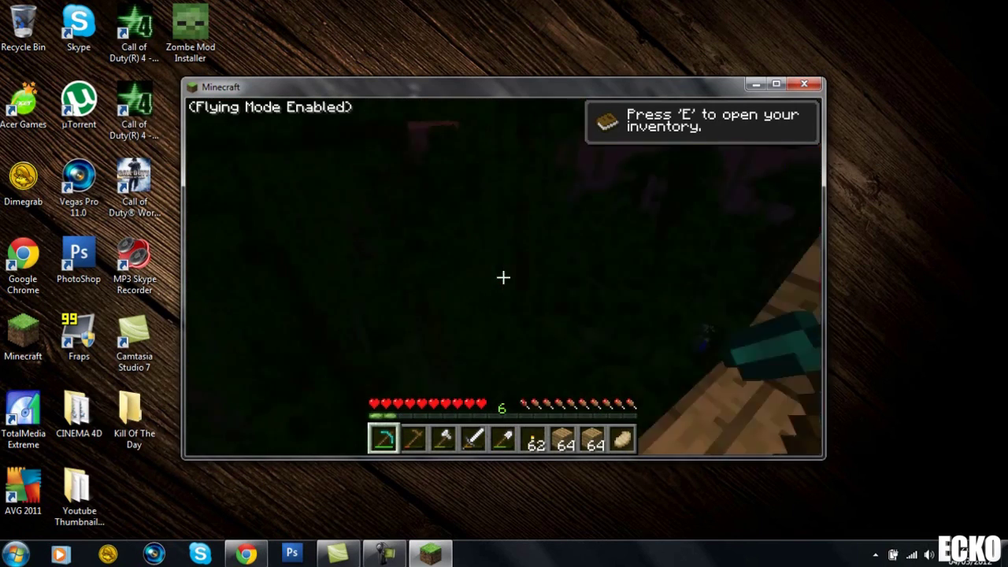
click(504, 277)
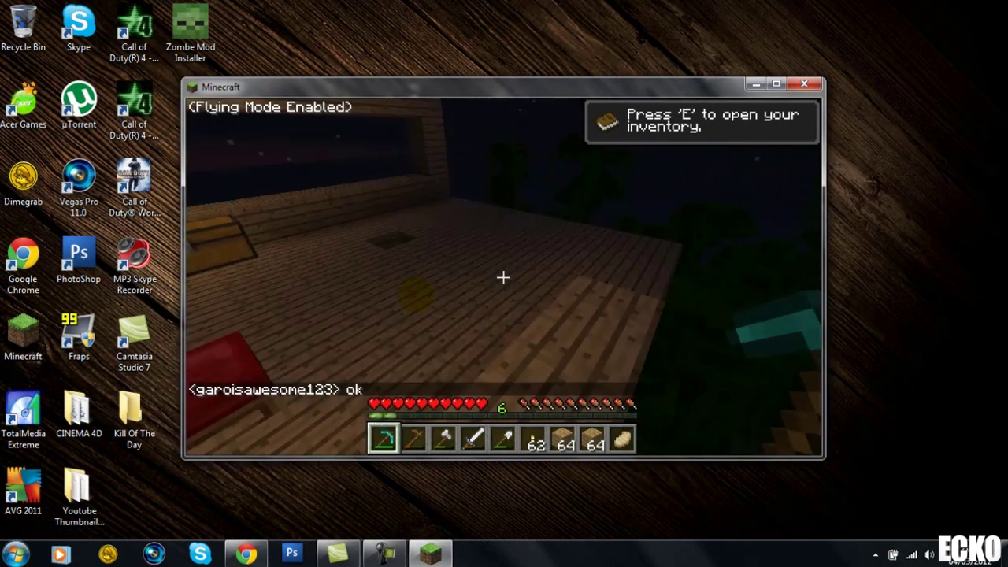
click(503, 277)
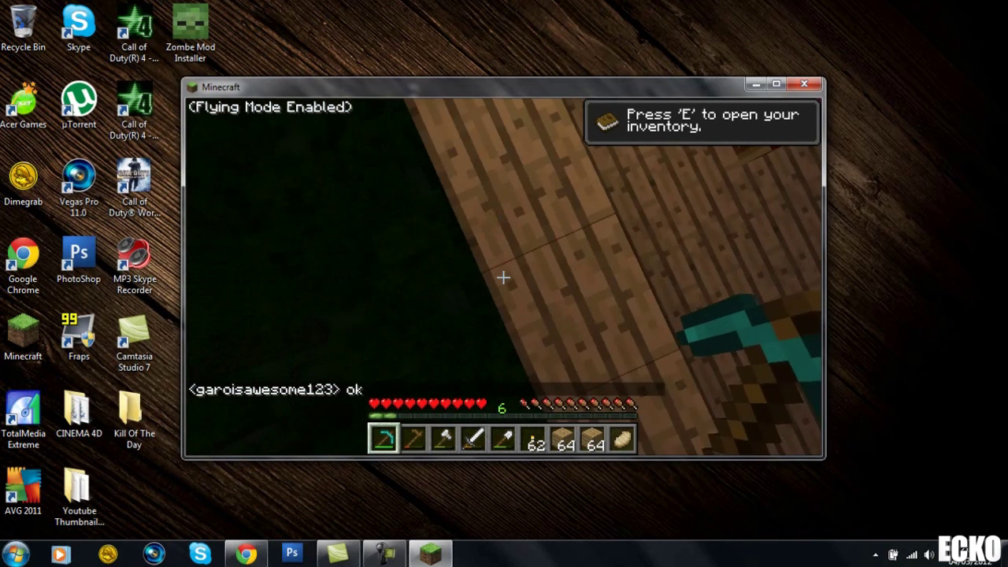
key(space)
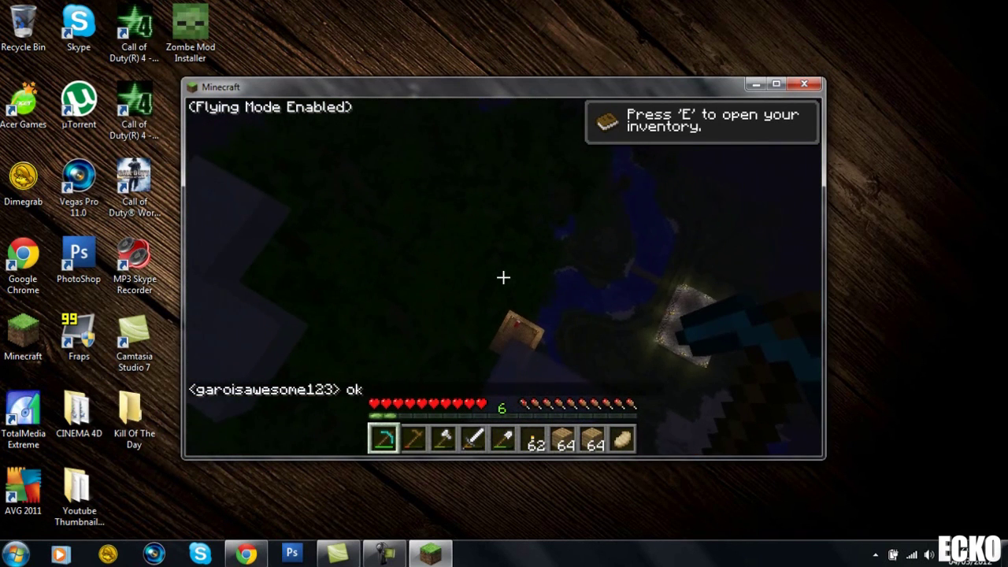
key(shift)
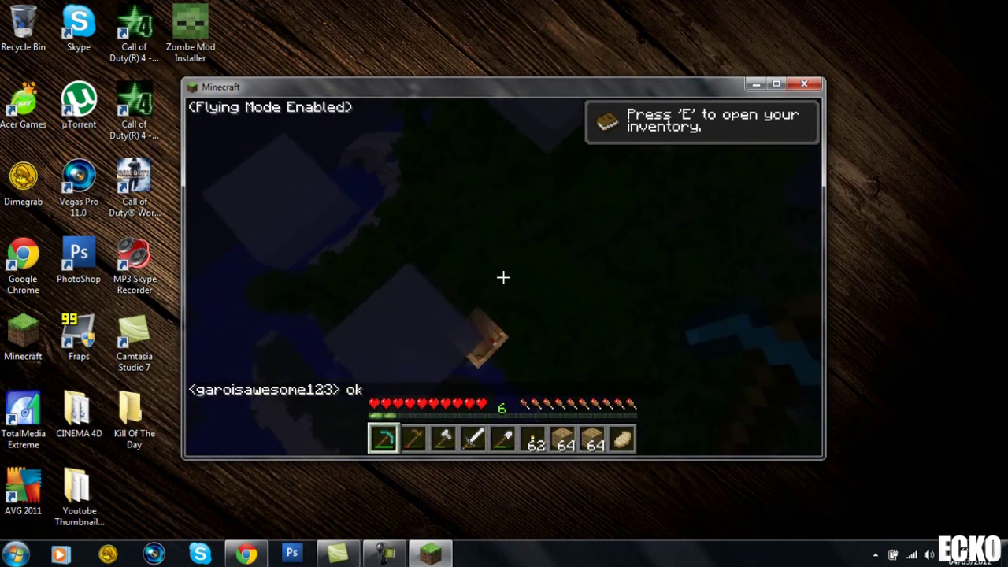
mouse_move(503, 278)
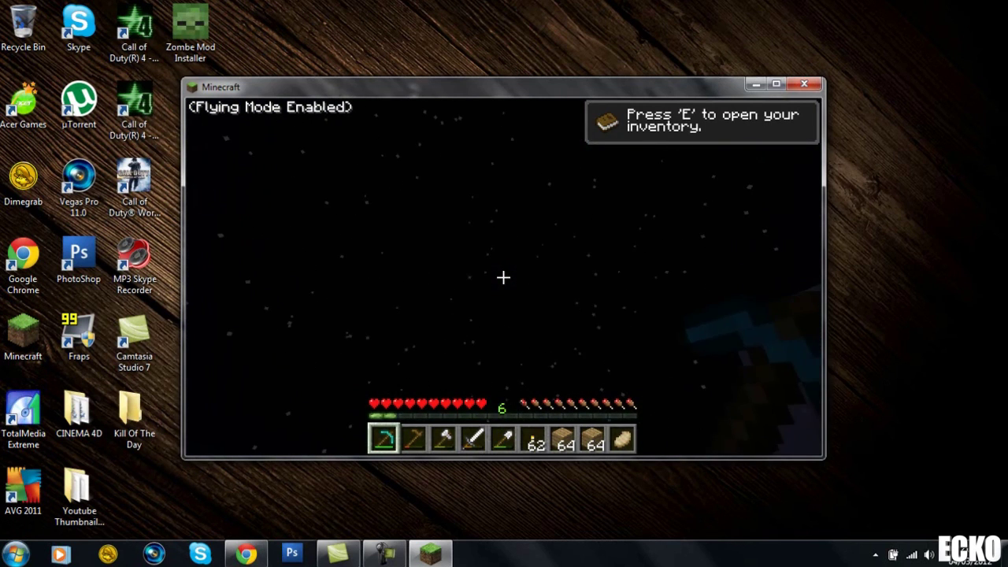
- Open Zombe's F7 modpack menu, then disconnect from the server and quit Minecraft
key(F7)
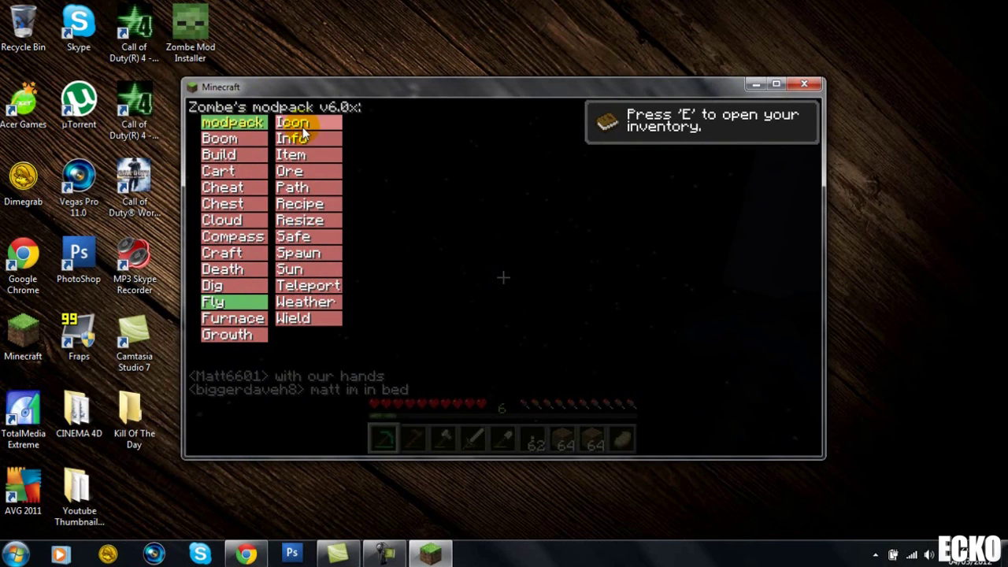
key(Escape)
key(Escape)
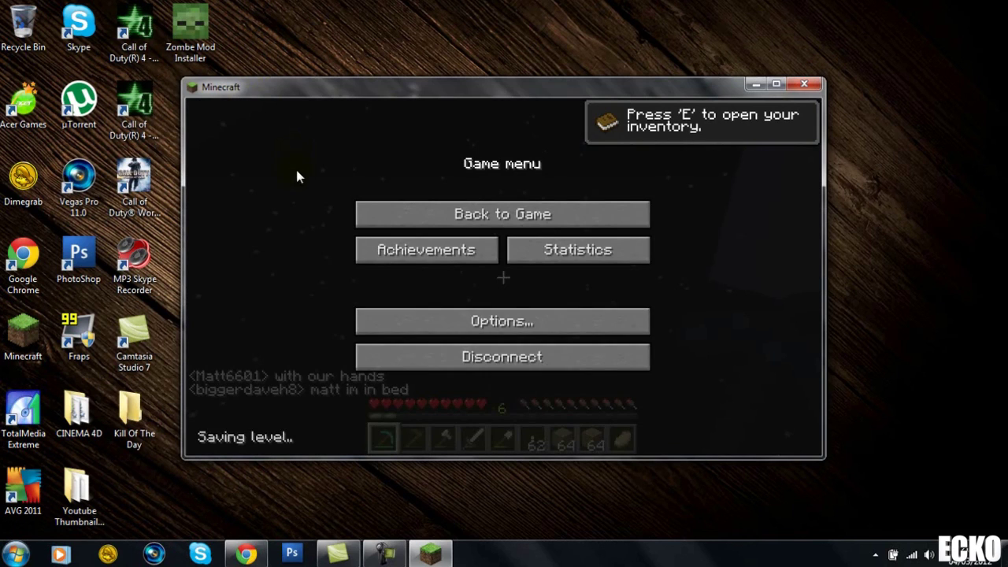
click(479, 356)
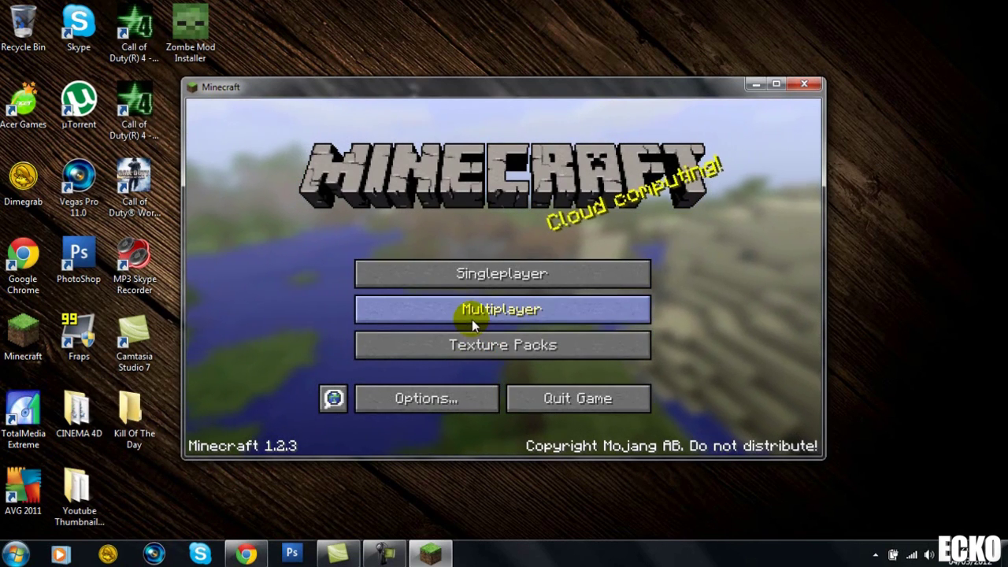
click(798, 89)
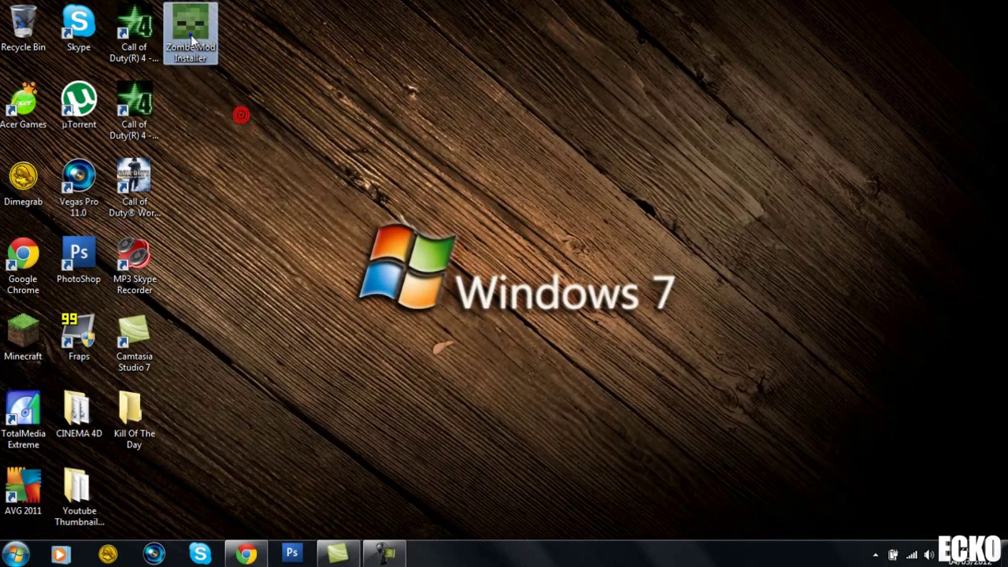
- Scan Zombe Mod Installer with AVG, confirm no infection was found, and close AVG
right_click(191, 41)
click(265, 93)
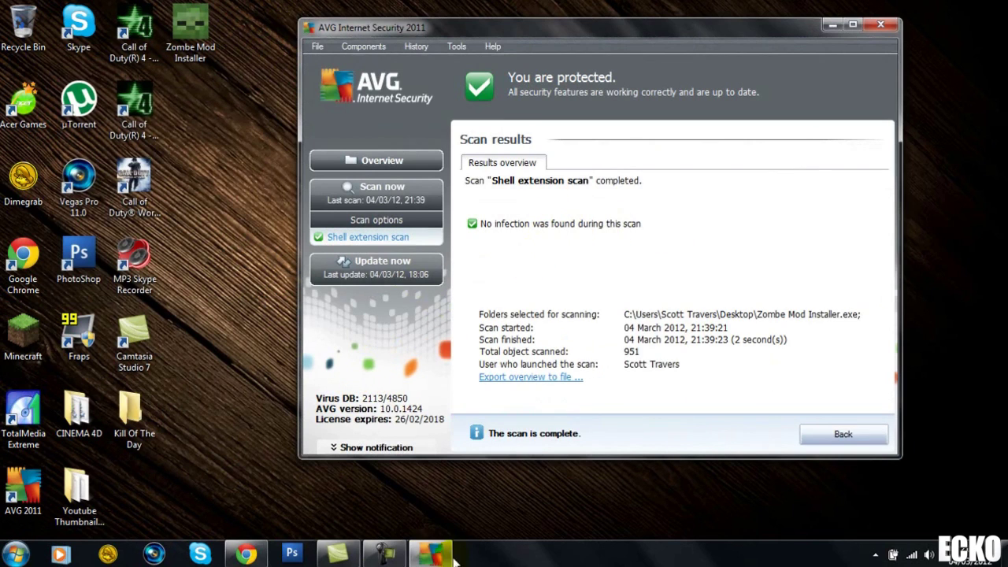
click(430, 554)
click(430, 554)
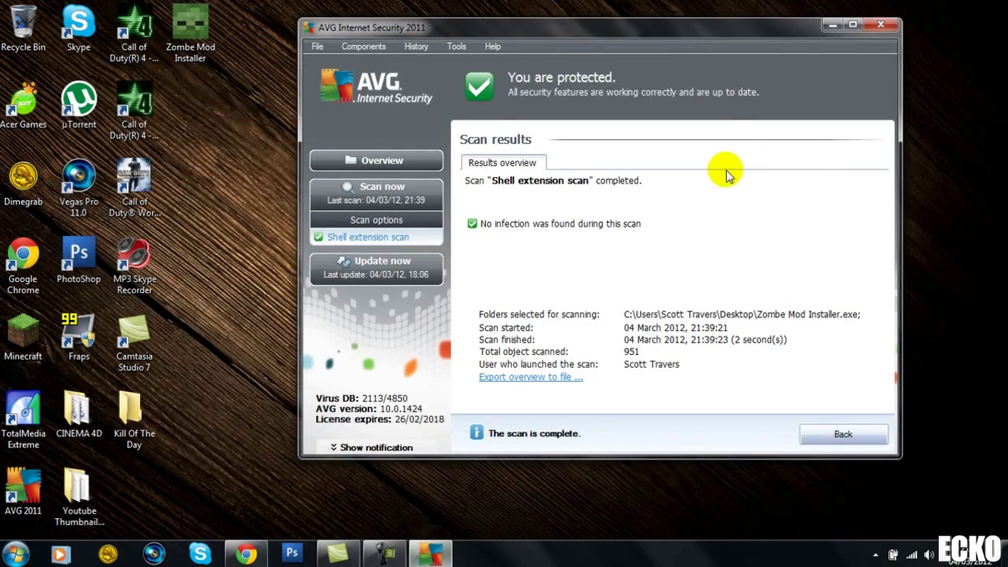
click(888, 23)
- Bring back the Zombe Mod Installer forum thread in Chrome and scroll to the post
click(250, 556)
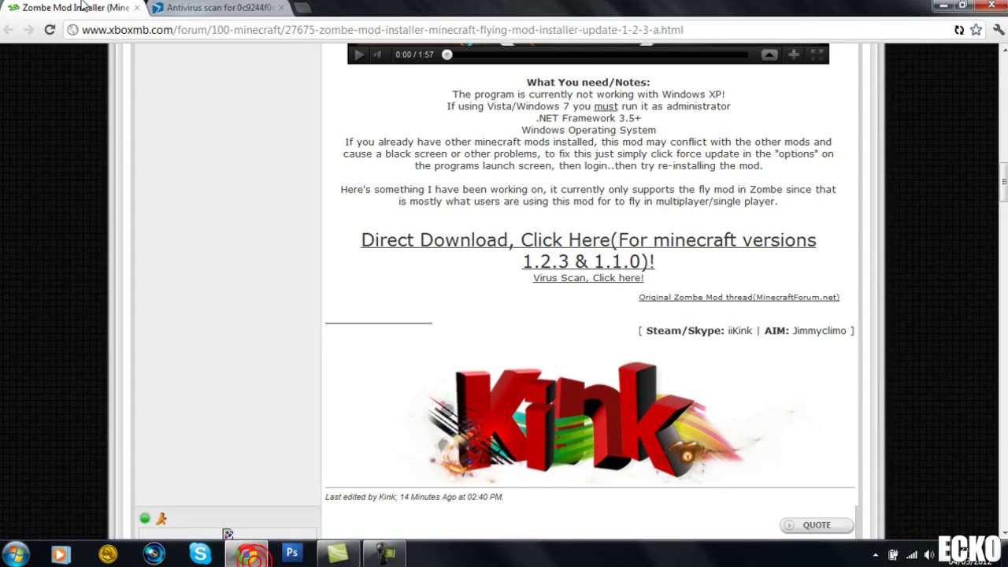
scroll(367, 247, down, 1)
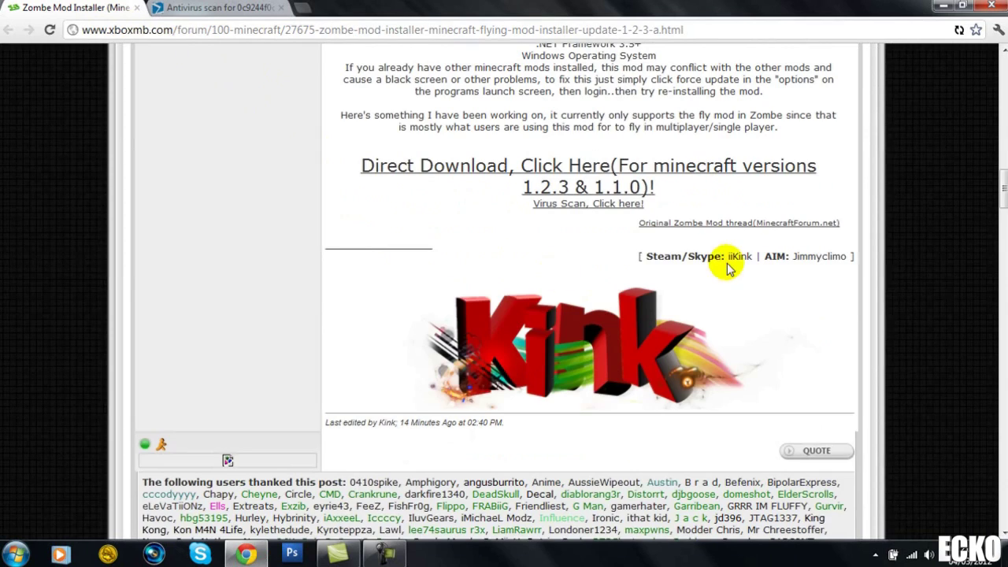
scroll(597, 271, up, 4)
scroll(565, 518, down, 1)
- Review the VirusTotal report showing 0/43 detections, then minimize Chrome to the desktop
click(575, 434)
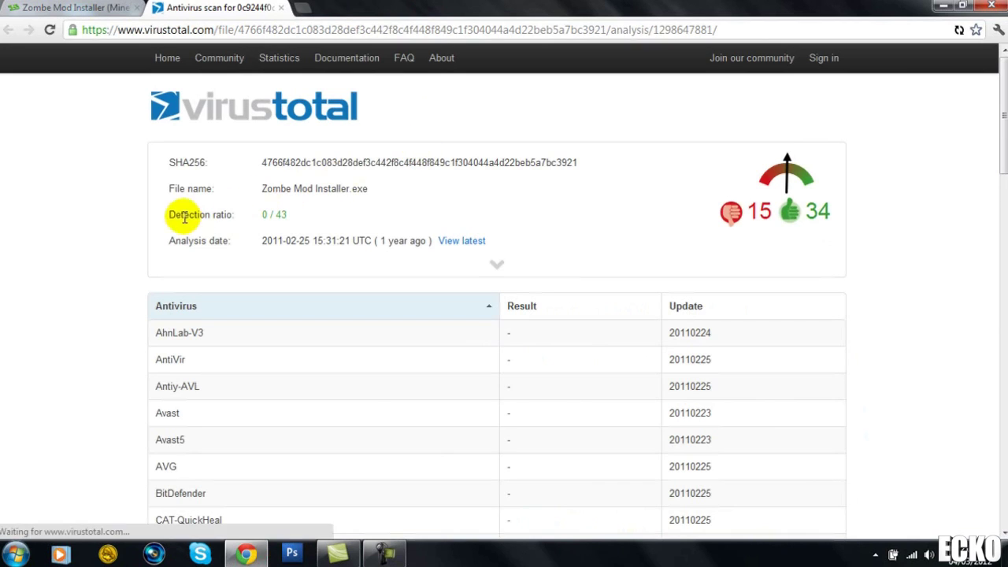
scroll(455, 261, down, 10)
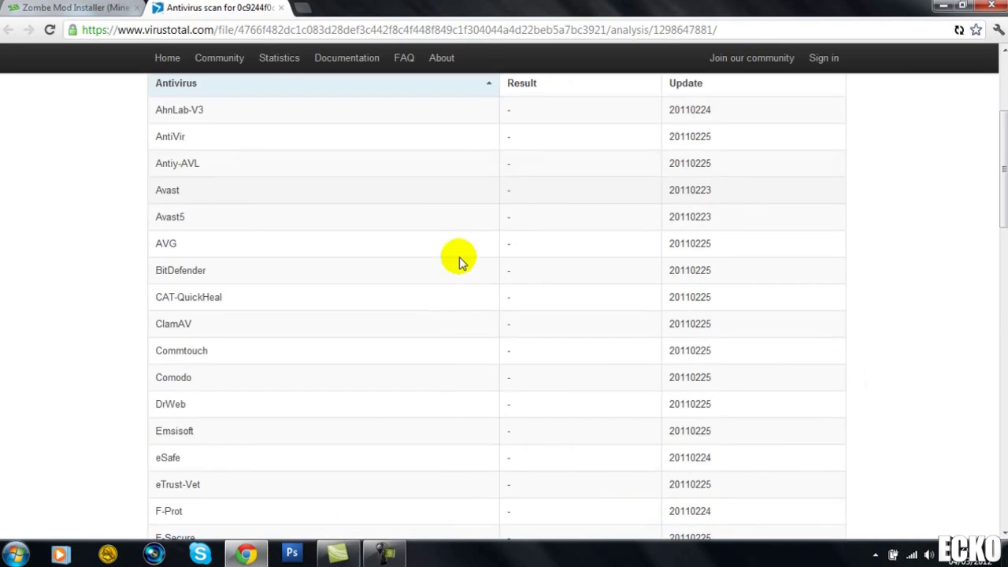
scroll(449, 263, down, 5)
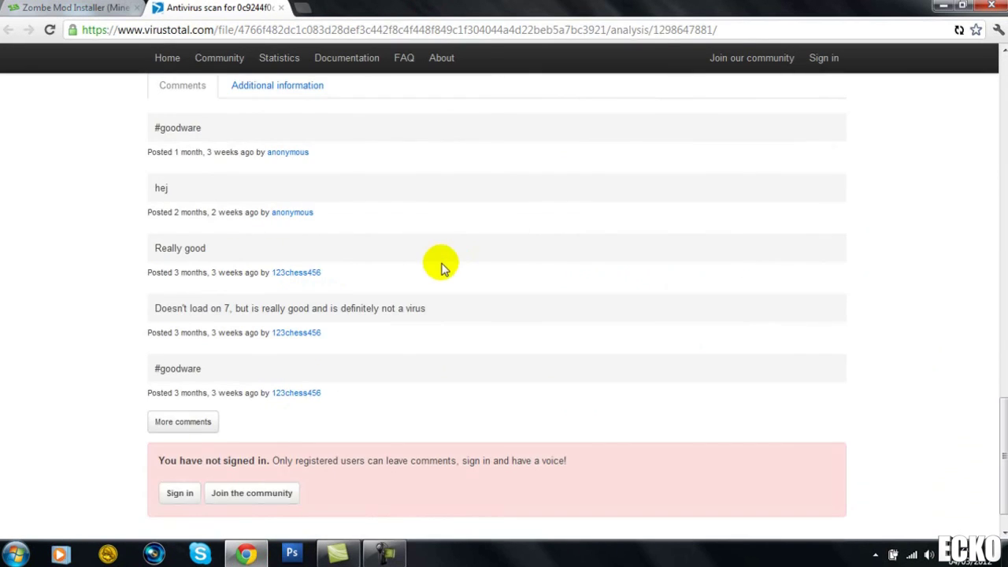
scroll(434, 271, up, 7)
scroll(439, 293, up, 10)
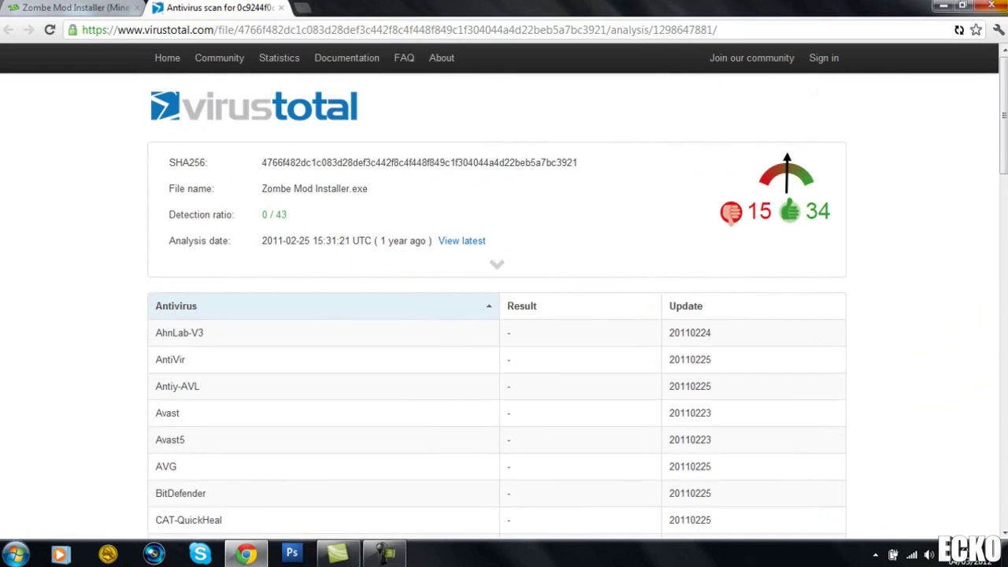
click(943, 6)
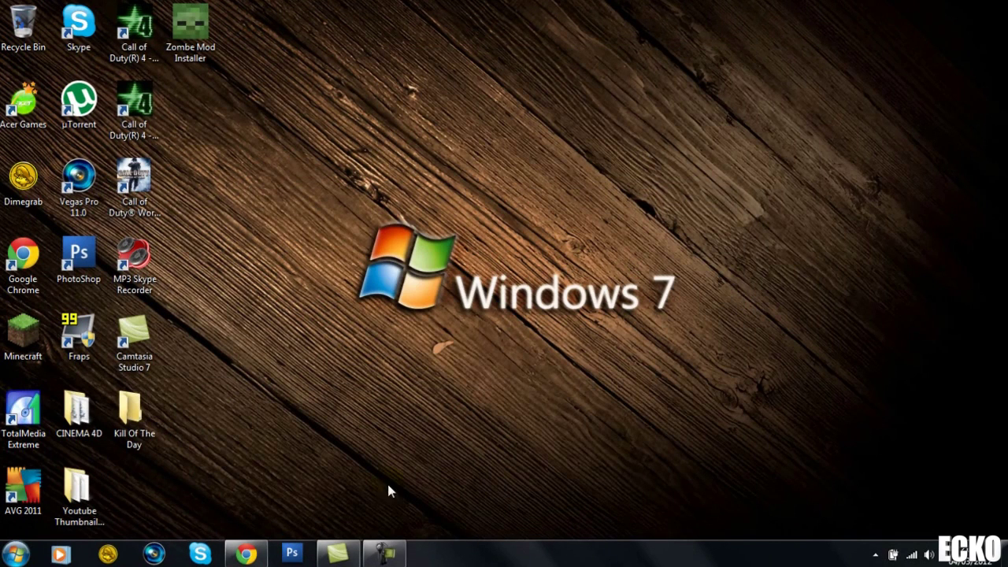